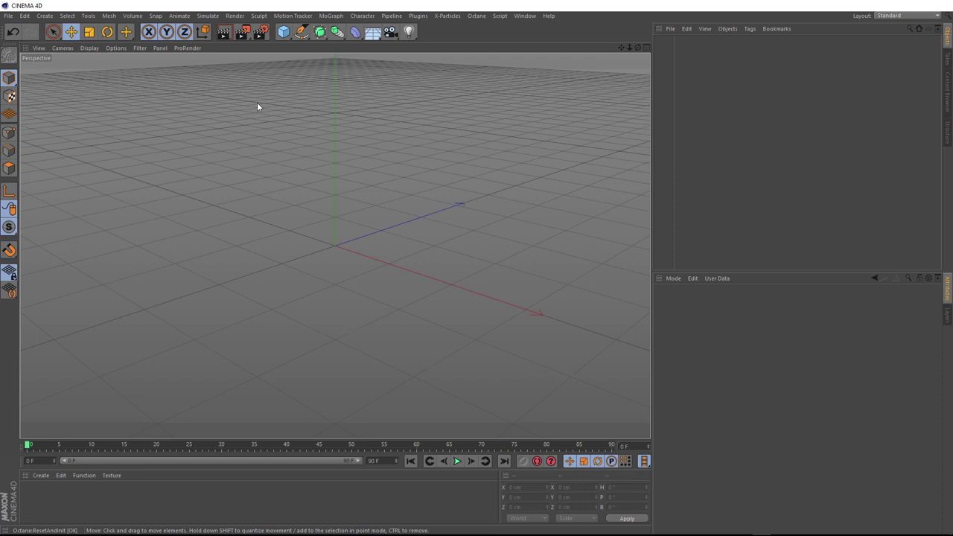
Set the render output resolution to 1920 x 1080 in Render Settings
left_click(260, 31)
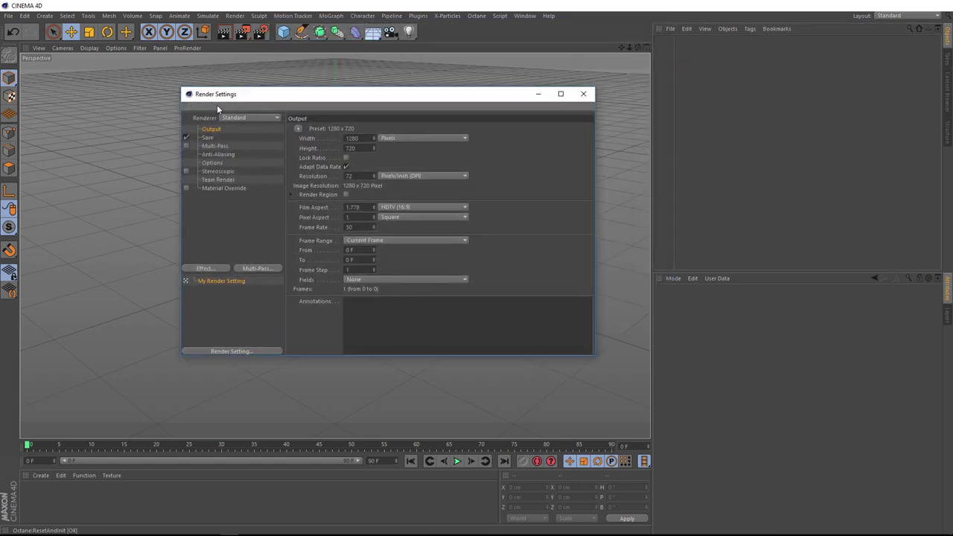
left_click_drag(217, 109, 154, 133)
left_click(287, 162)
type("1920")
key("Return")
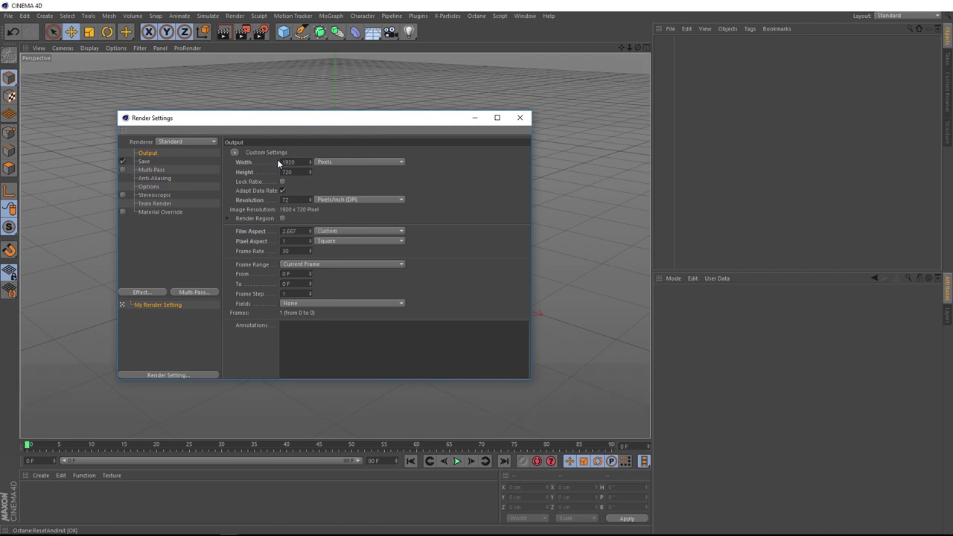
key("Tab")
type("1080")
key("Return")
key("Return")
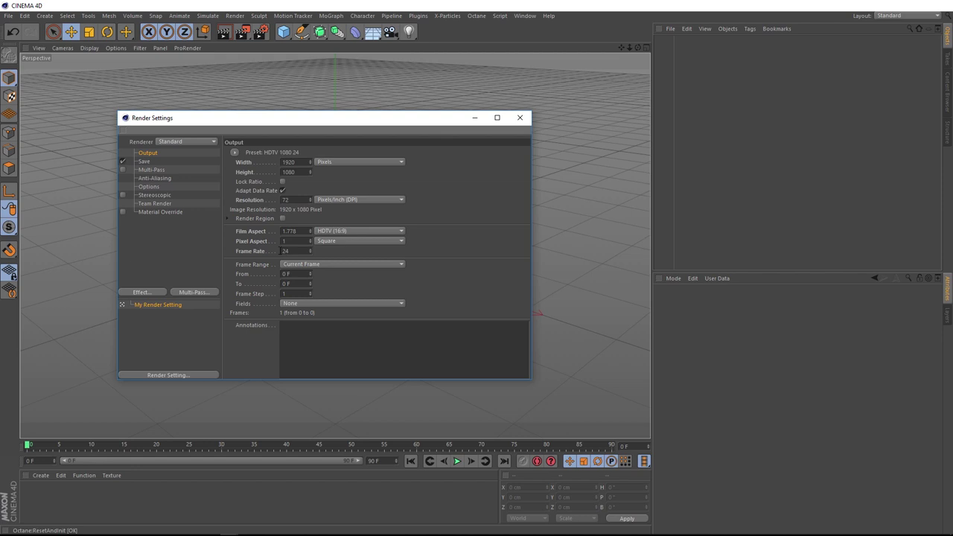
left_click(519, 117)
Set the project end frame to 96 and extend the preview range to frame 96
key("ctrl+d")
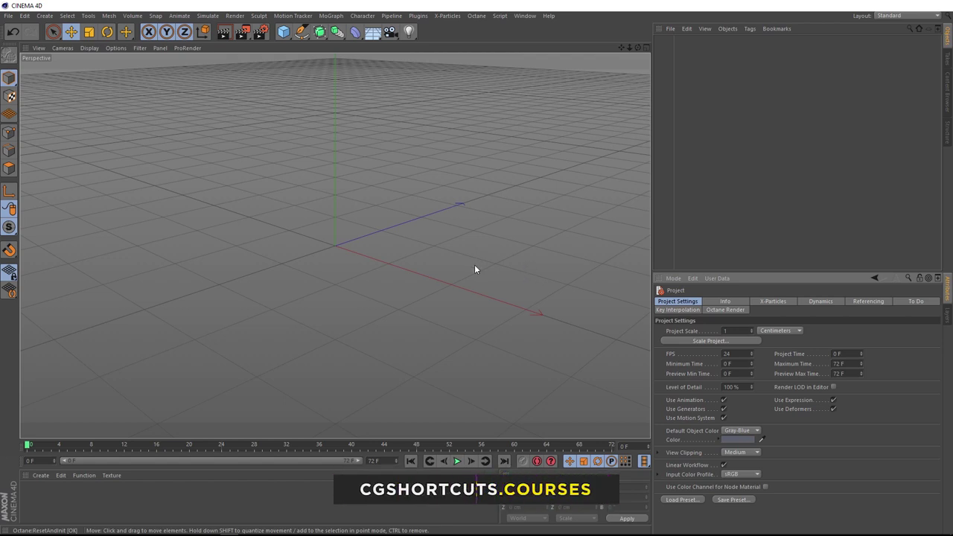
left_click(366, 461)
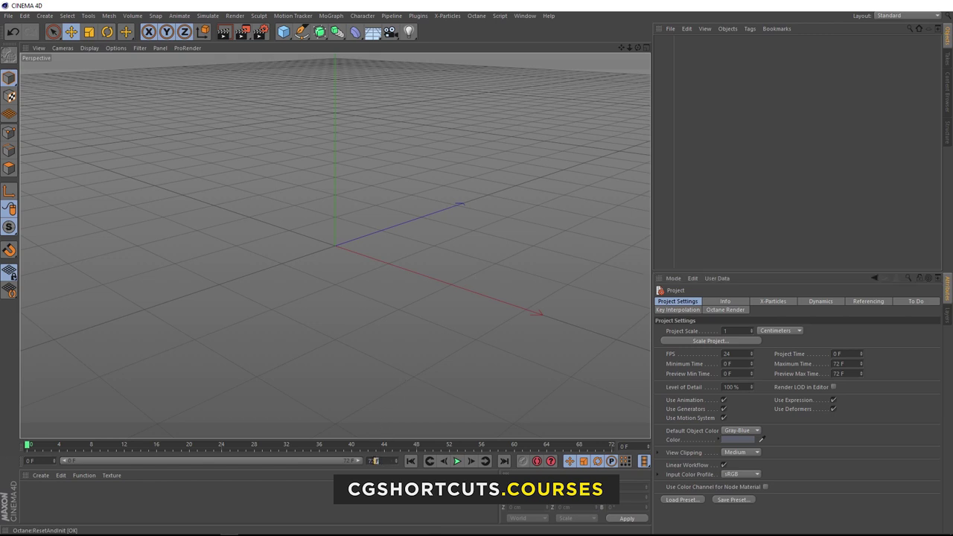
type("96")
key("Return")
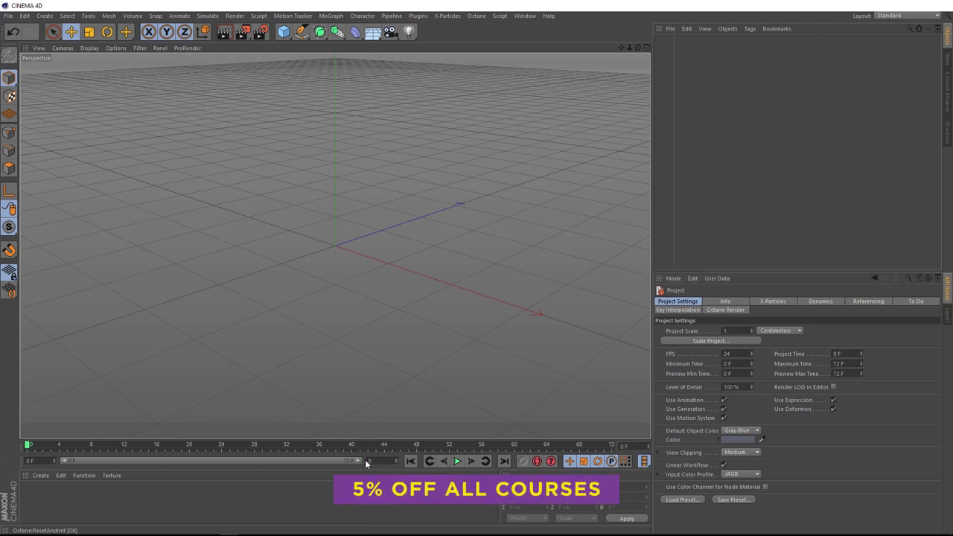
left_click_drag(288, 460, 373, 460)
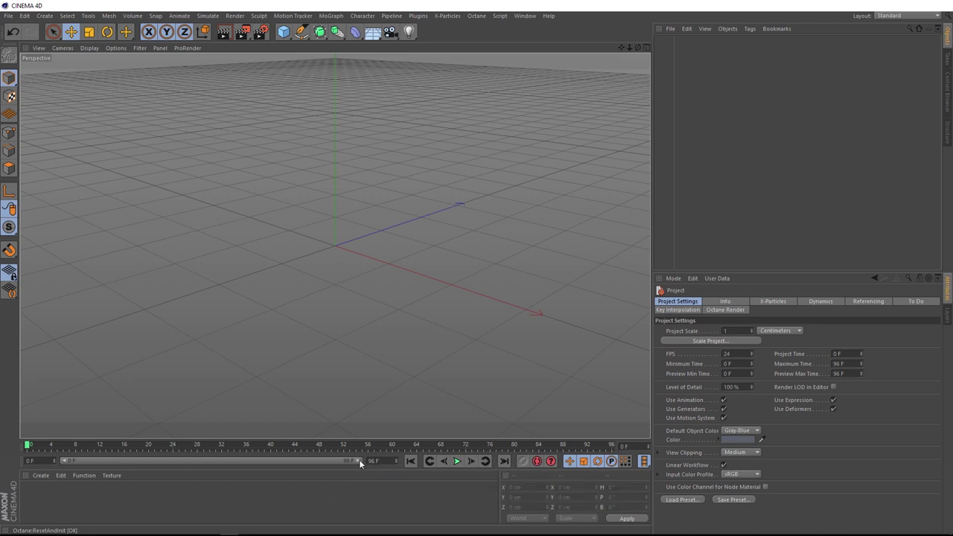
Add a Plane primitive and view it from above
left_click(284, 31)
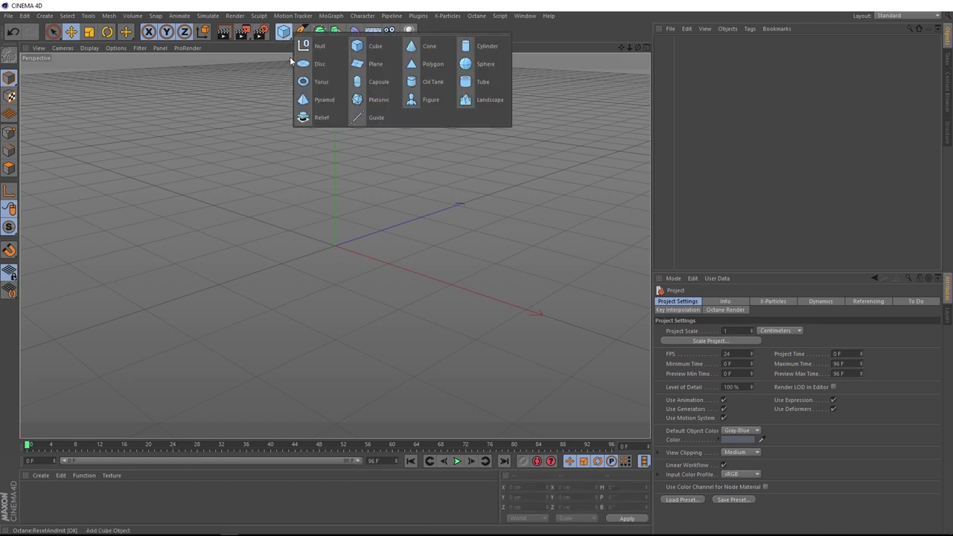
left_click(374, 64)
left_click_drag(363, 96, 393, 248, "alt")
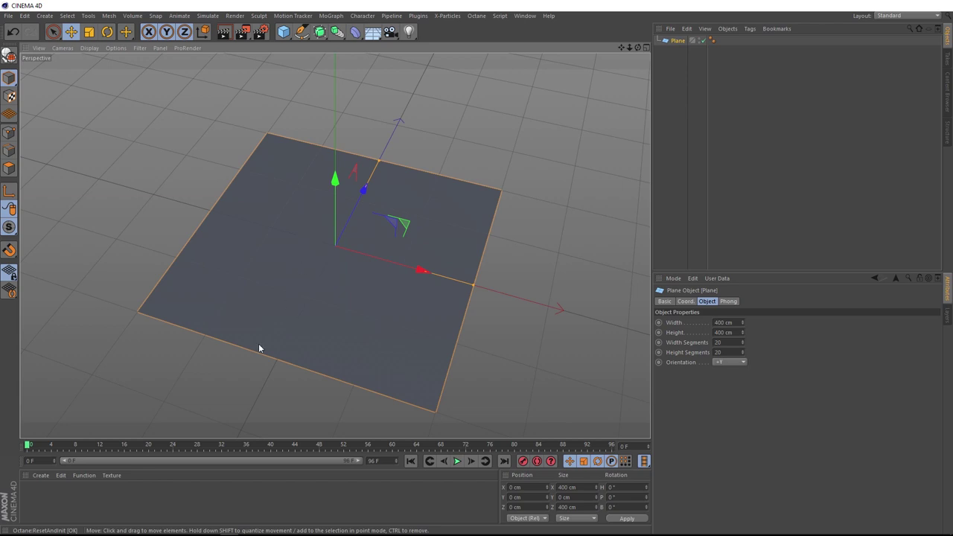
Create a new material Mat, apply it to the plane, and open it in the Material Editor
double_click(42, 507)
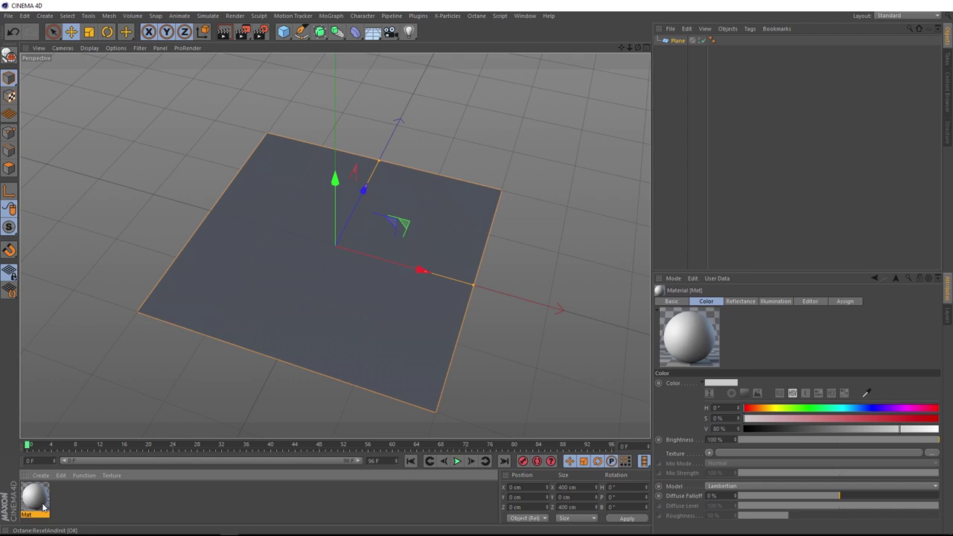
left_click_drag(39, 503, 678, 43)
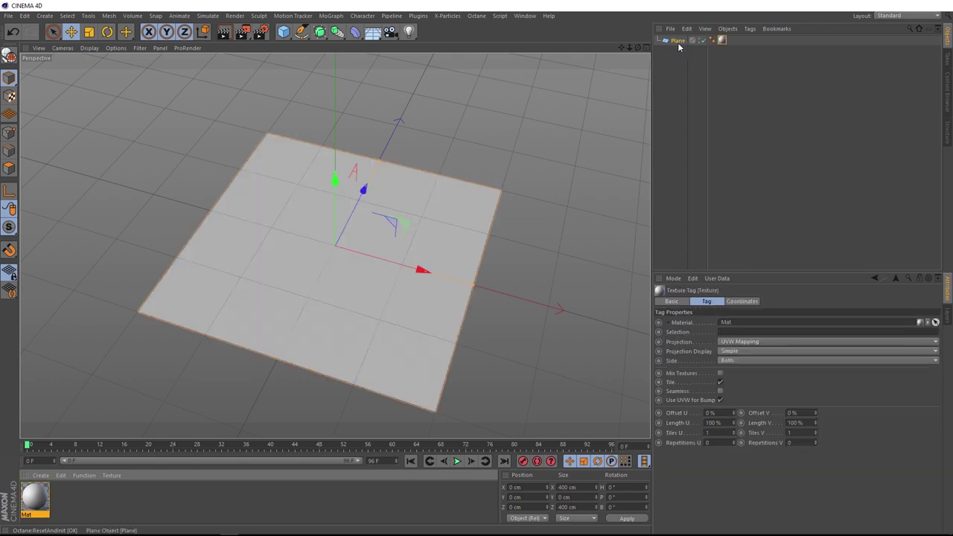
double_click(37, 500)
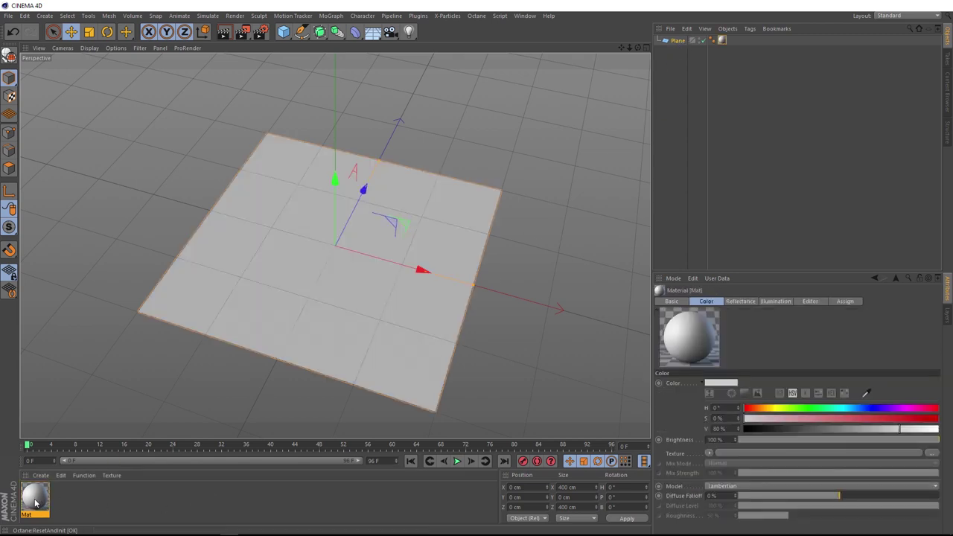
left_click_drag(232, 65, 583, 88)
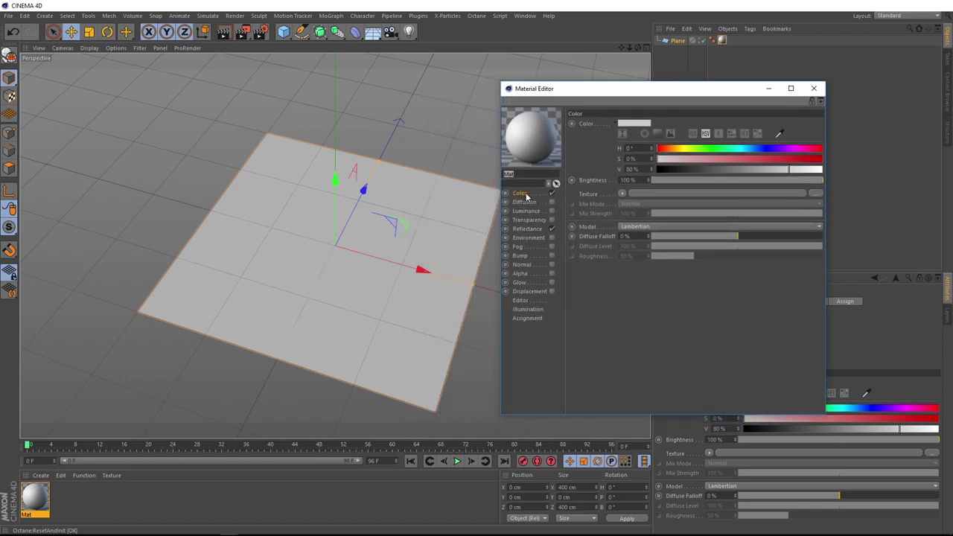
Load a Noise shader into Mat's Color texture and bring up its noise type options
left_click(622, 194)
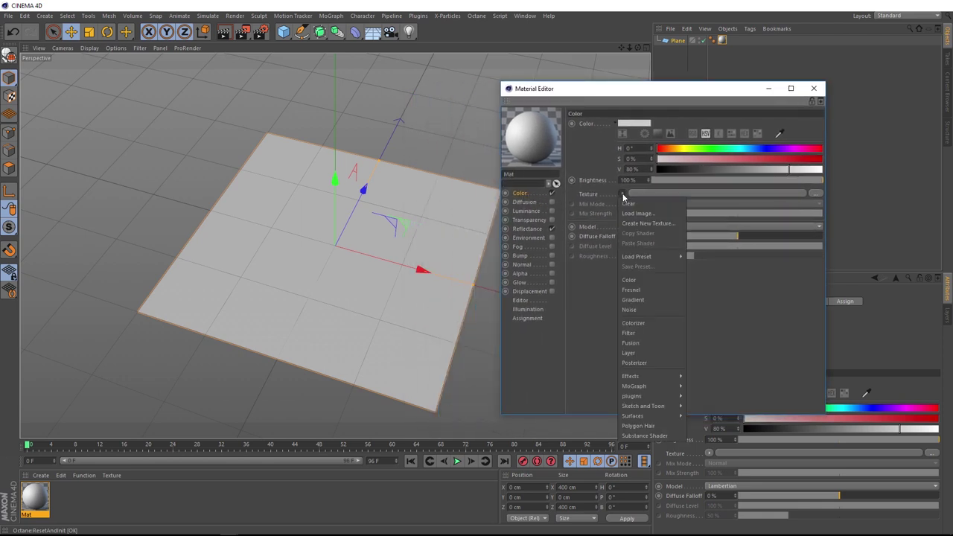
left_click(648, 310)
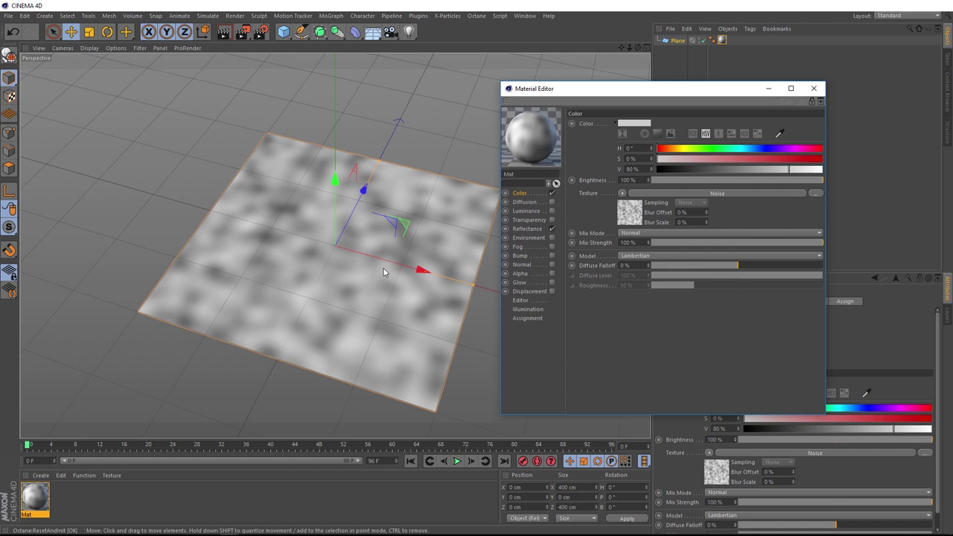
left_click(713, 194)
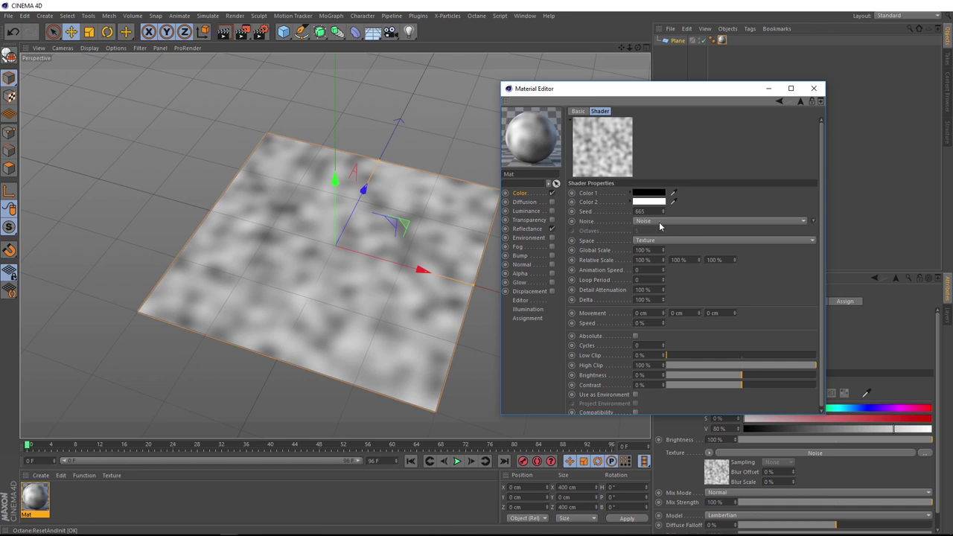
left_click(701, 221)
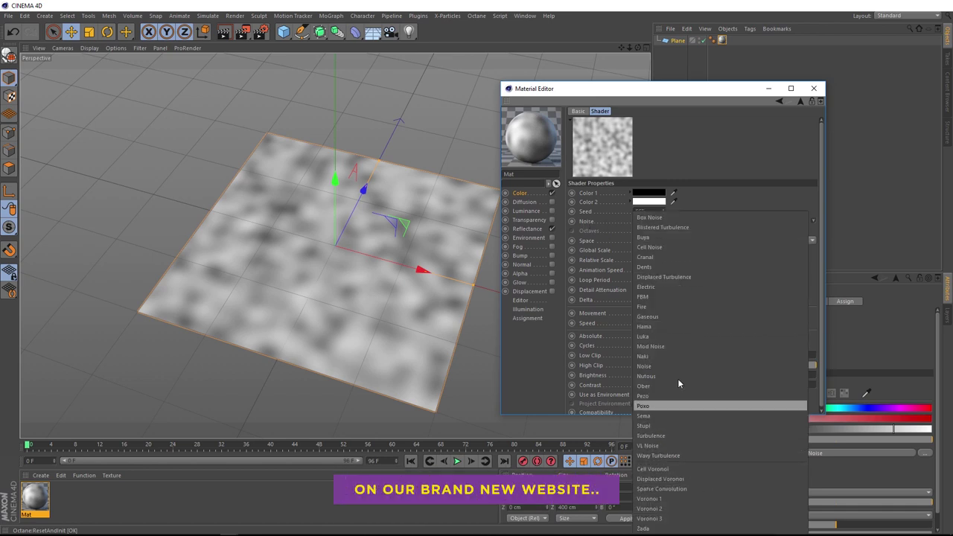
Switch the noise type to Hama and adjust its Octaves value
left_click(668, 327)
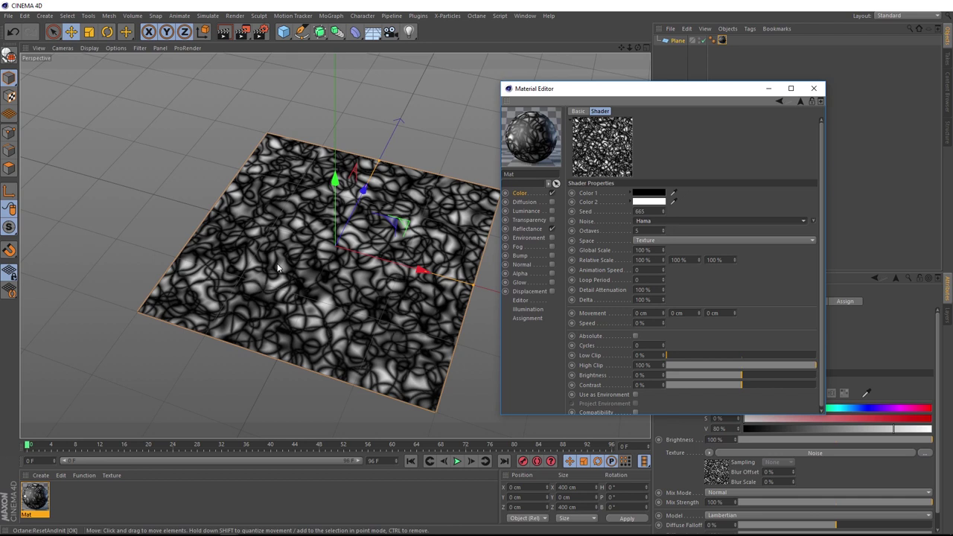
double_click(637, 230)
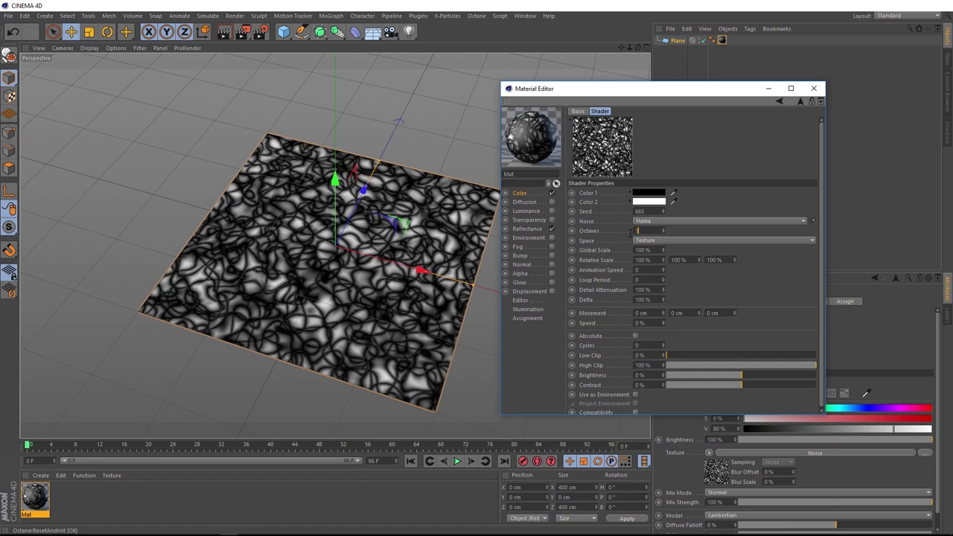
key("Return")
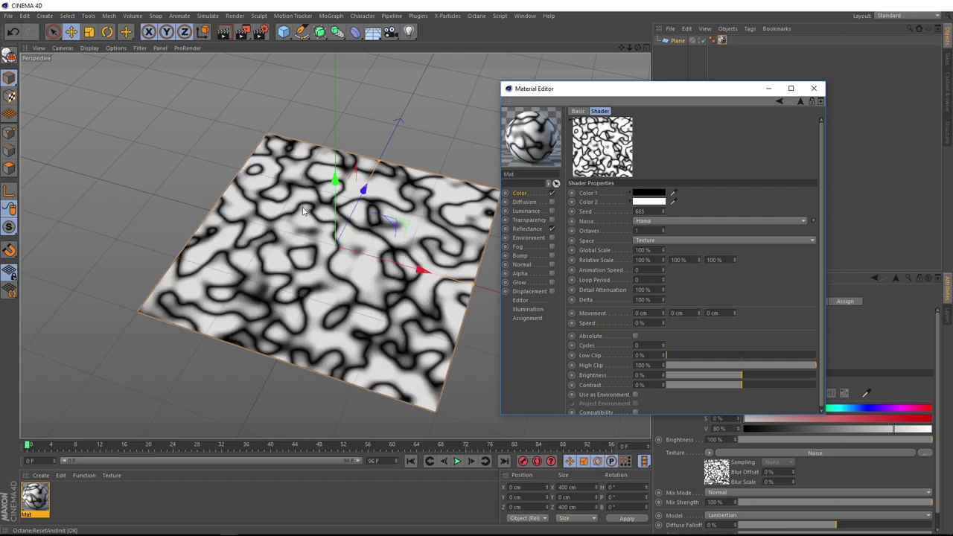
left_click_drag(298, 208, 337, 236, "alt")
scroll(337, 236, "up", 1)
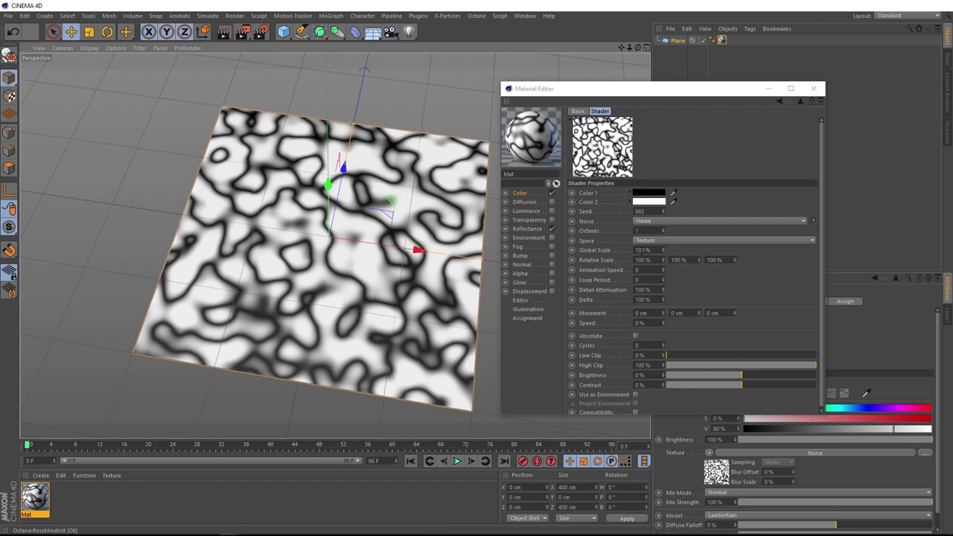
Set noise Global Scale to 150% and Animation Speed to 0.2, previewing the animation
left_click(639, 250)
type("1")
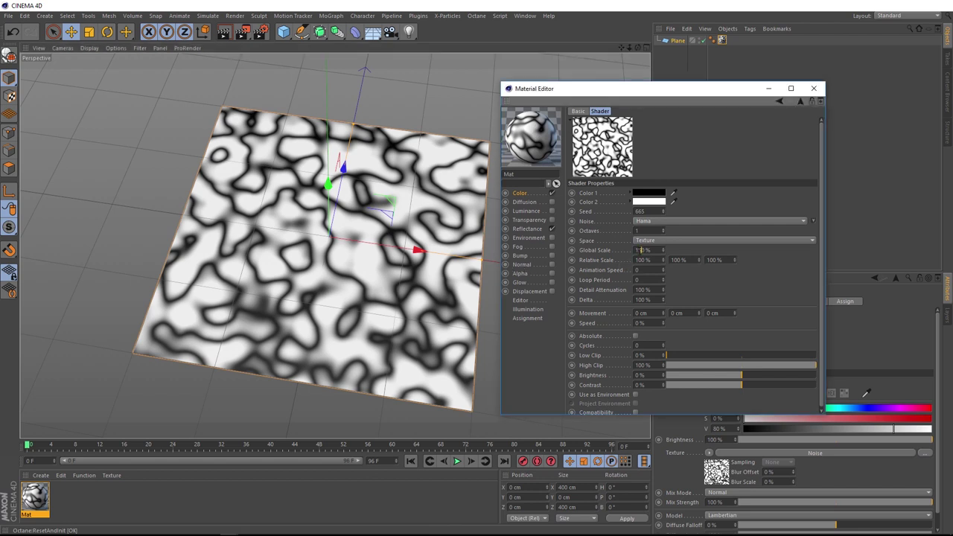
type("50")
key("Return")
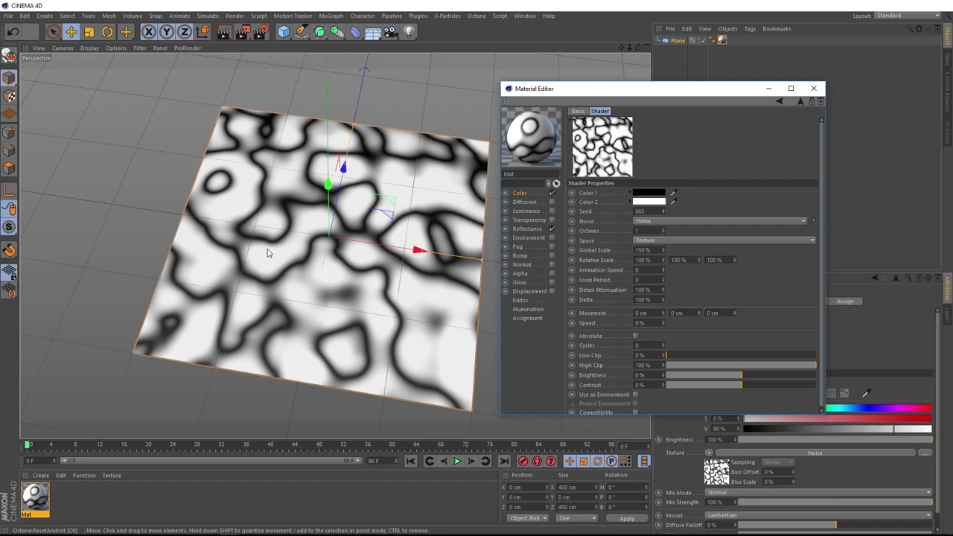
left_click(456, 461)
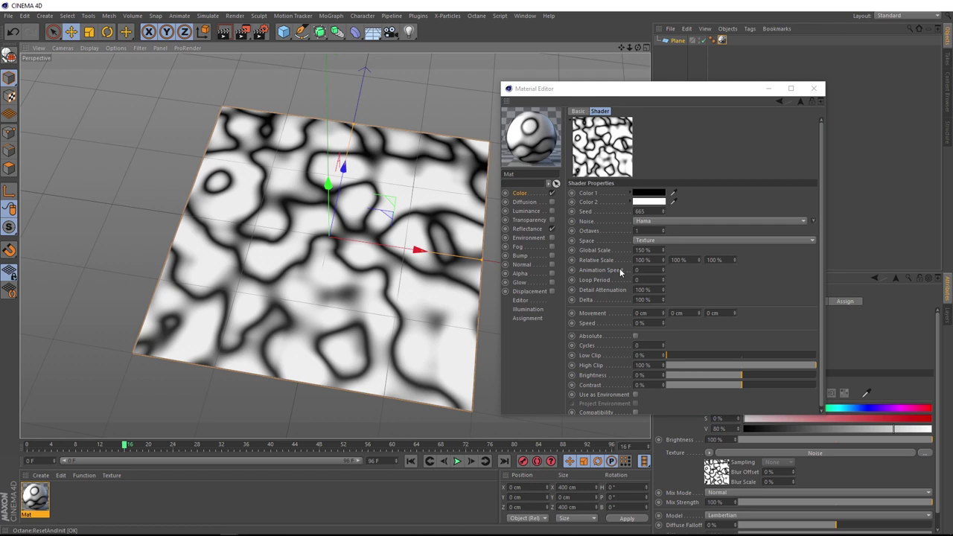
left_click(644, 269)
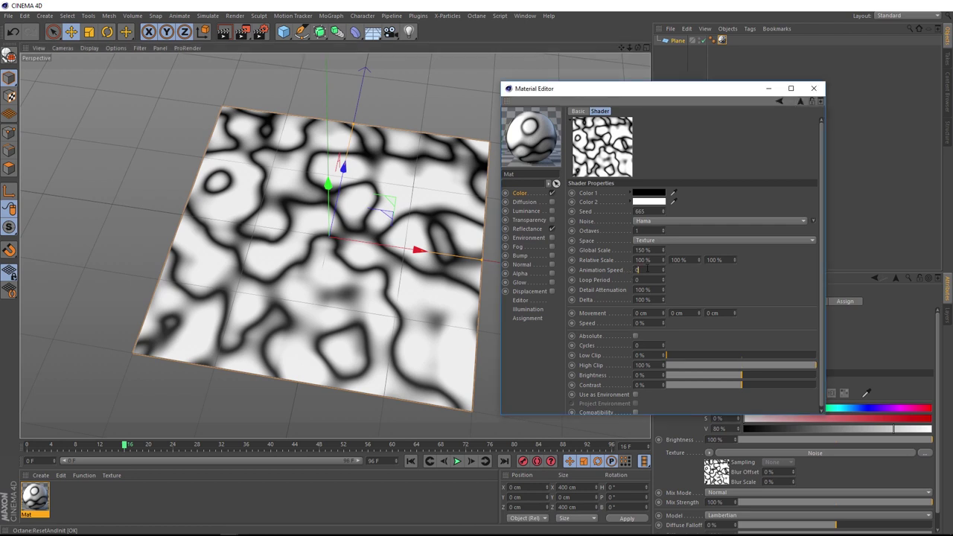
type(".1")
key("Return")
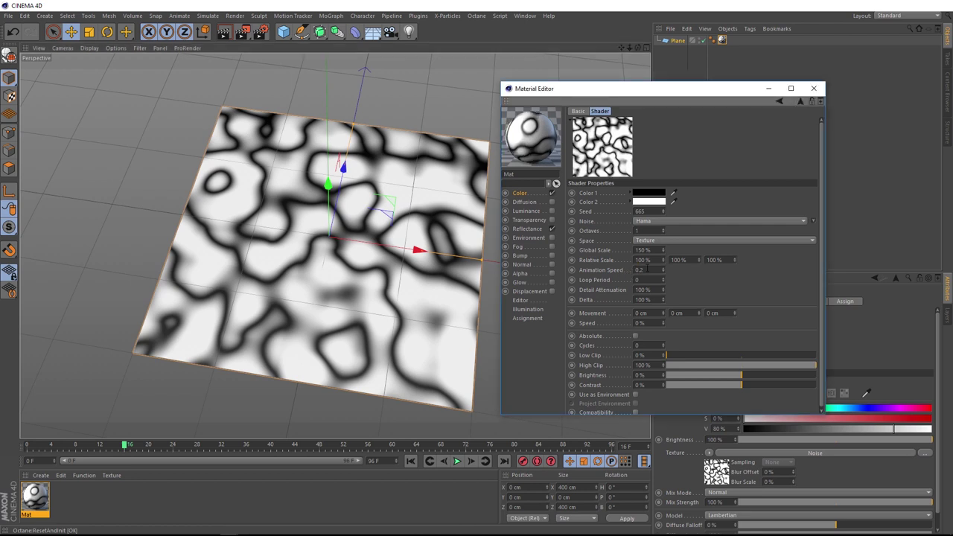
left_click(457, 461)
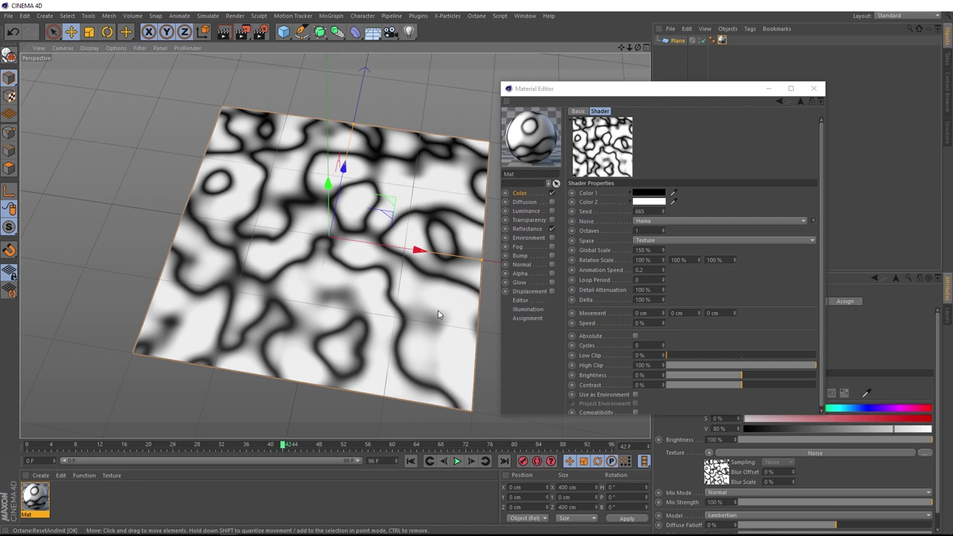
Enable Animate Preview in Mat's Editor channel and replay from the first frame
left_click(520, 300)
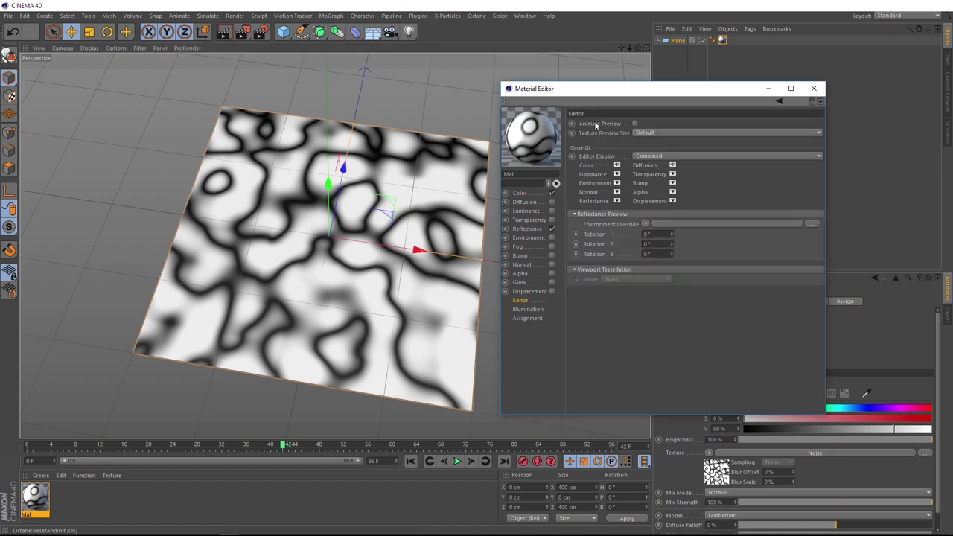
left_click(635, 123)
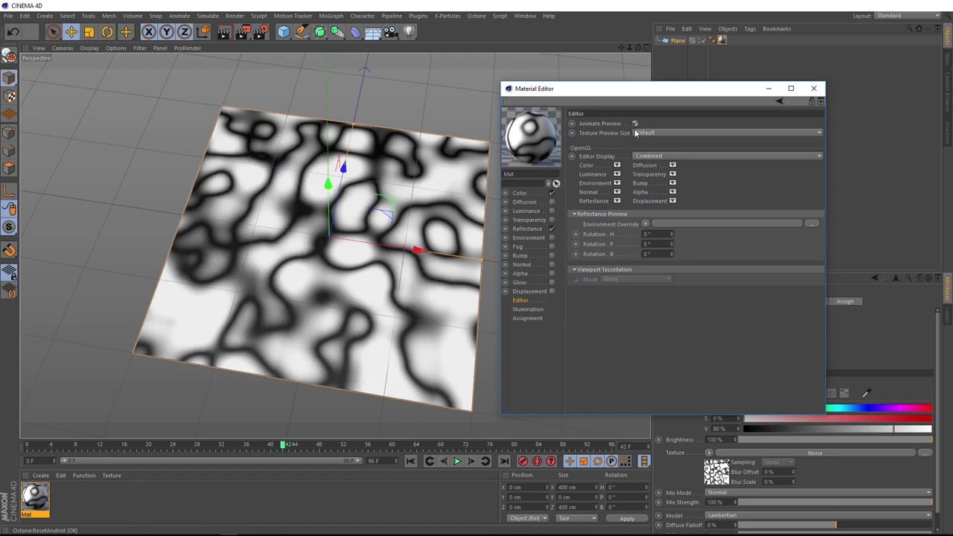
left_click(410, 461)
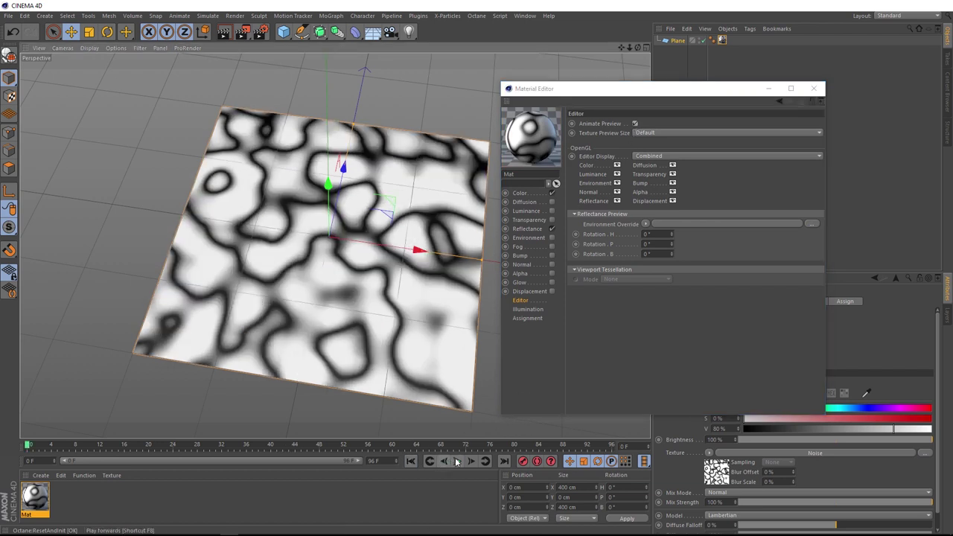
left_click(457, 461)
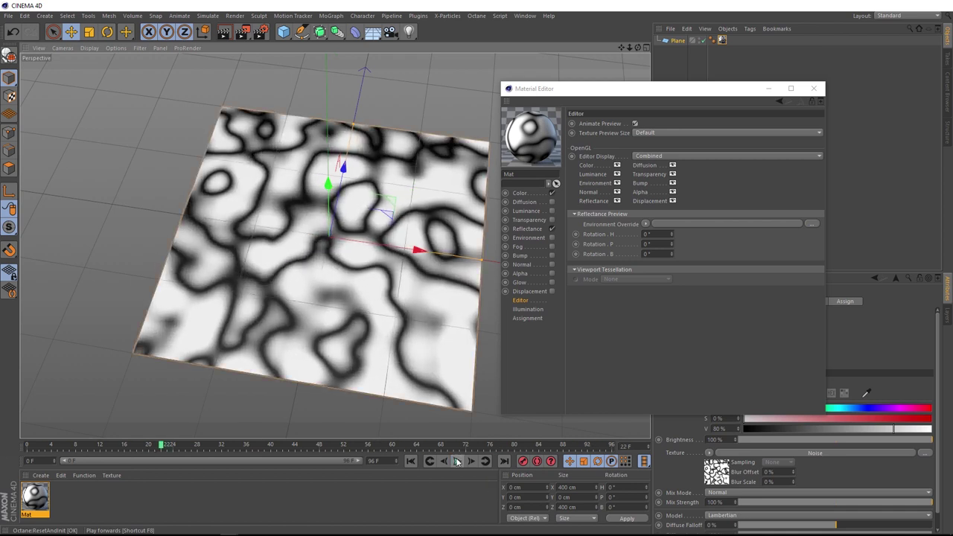
Set the noise Loop Period to 4, test playback, rewind, and close the Material Editor
left_click(518, 193)
left_click(687, 195)
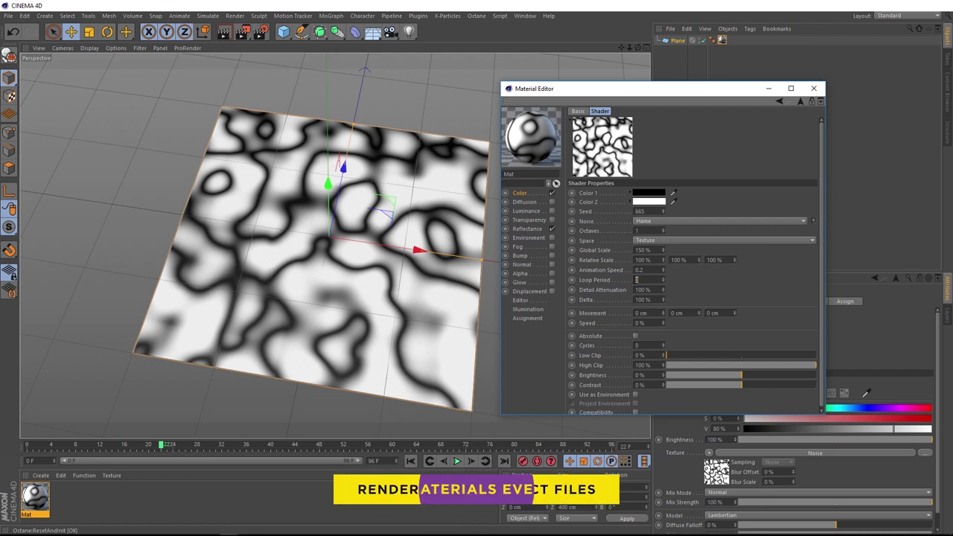
type("4")
key("Return")
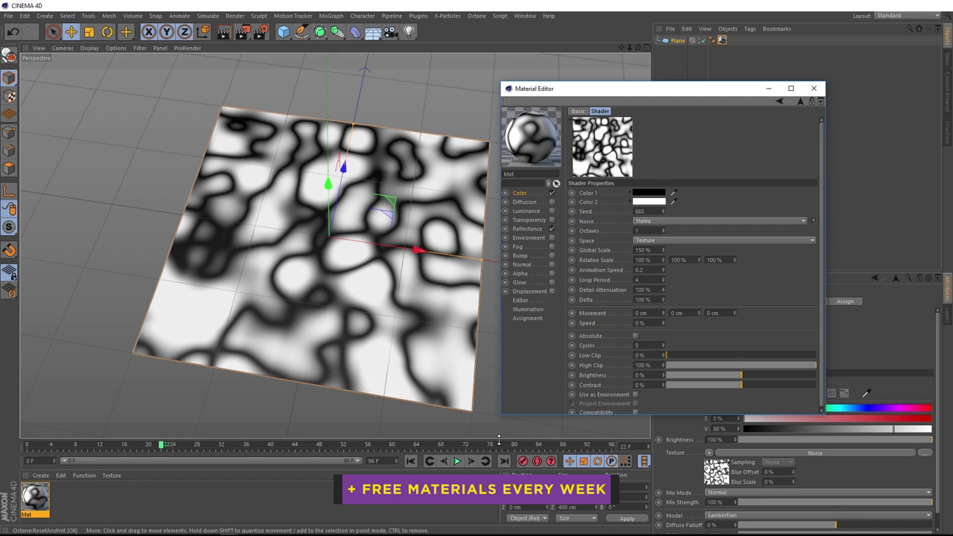
left_click(457, 462)
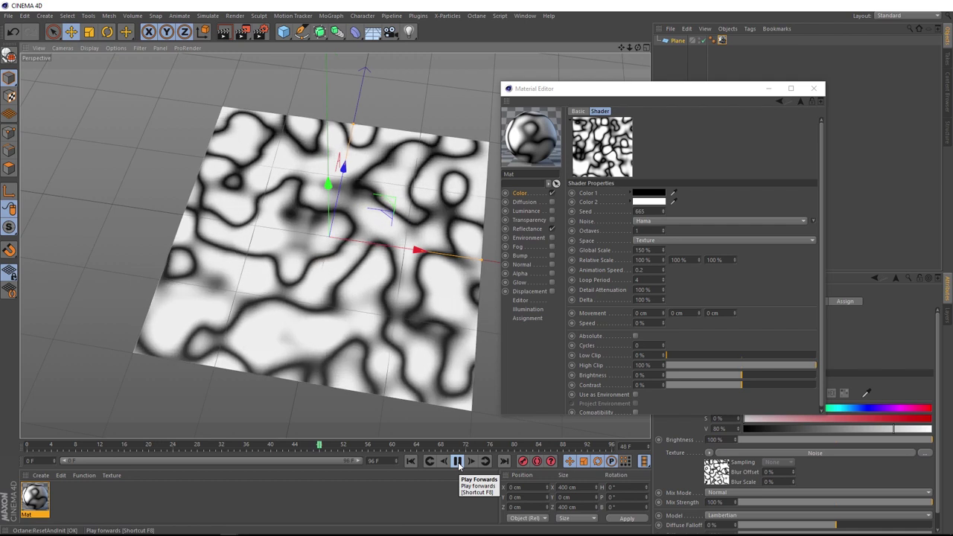
left_click(457, 461)
left_click(410, 460)
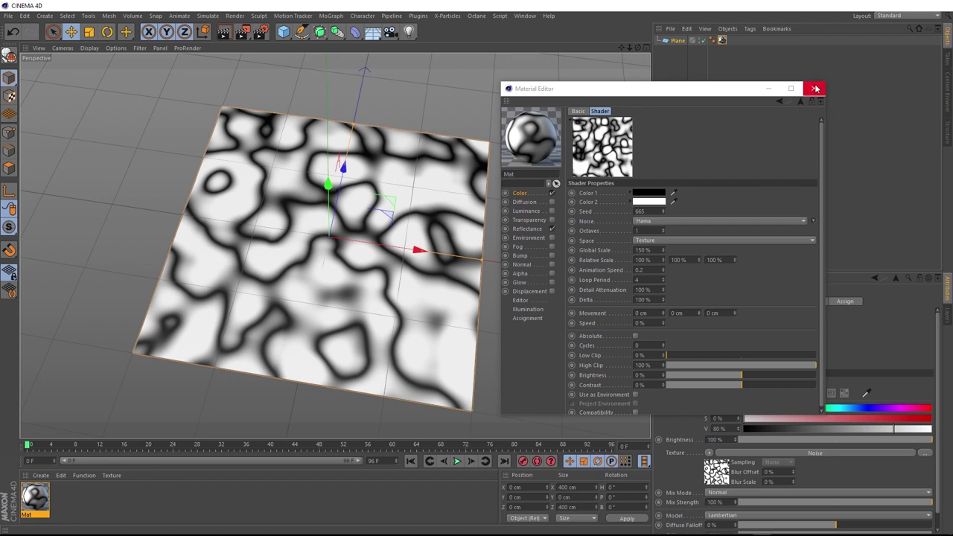
left_click(815, 89)
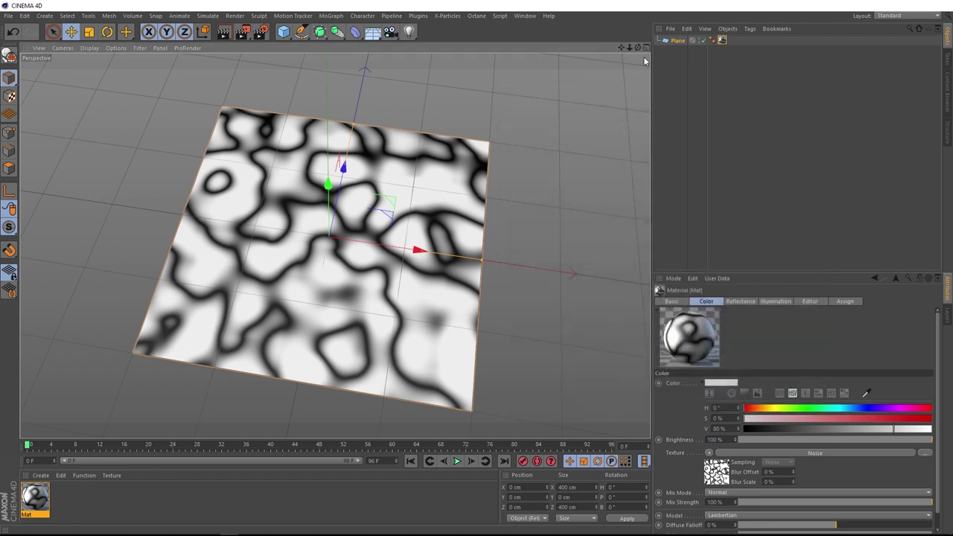
Add a Displacer deformer as a child of the Plane
left_click(355, 31)
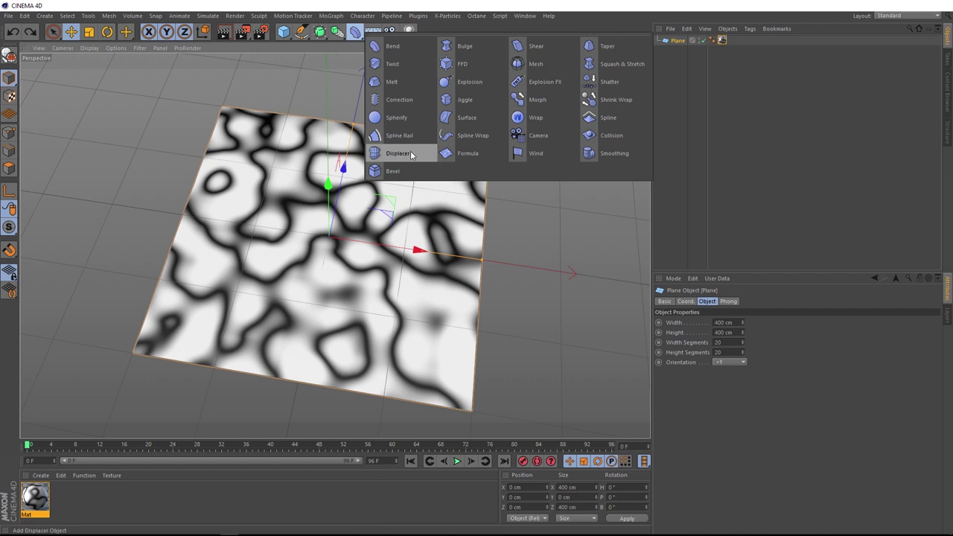
left_click(410, 153)
left_click_drag(681, 41, 690, 53)
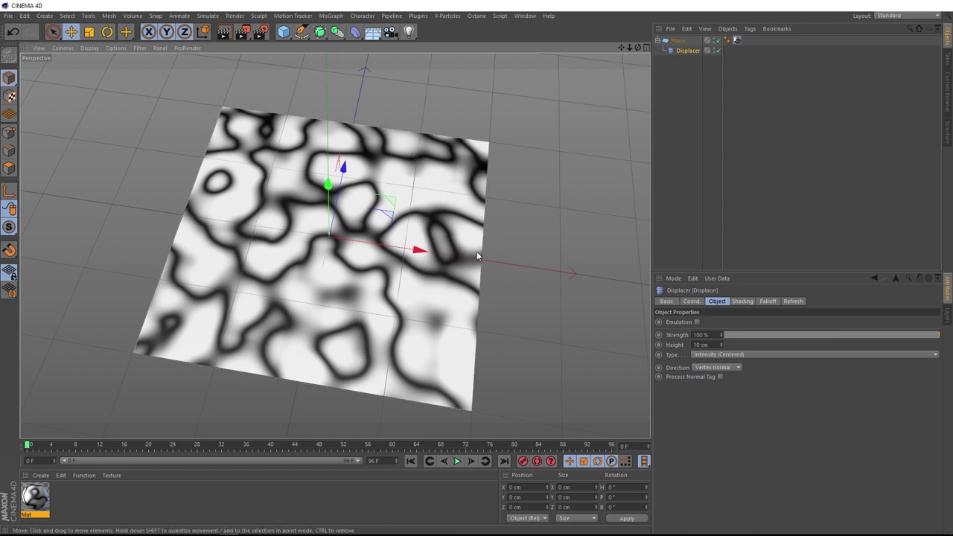
left_click_drag(476, 256, 461, 208, "alt")
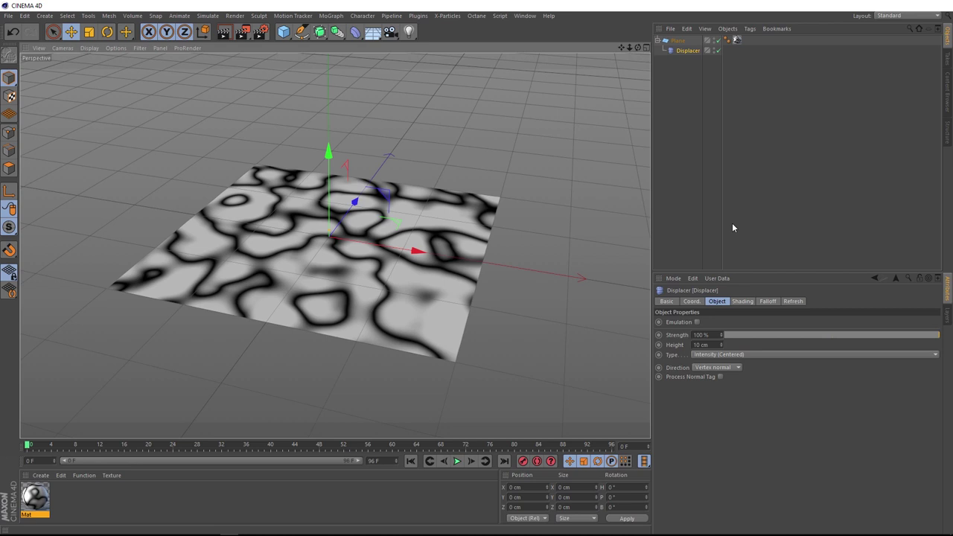
Drive the Displacer from the Color channel using the plane's Mat texture tag
left_click(742, 301)
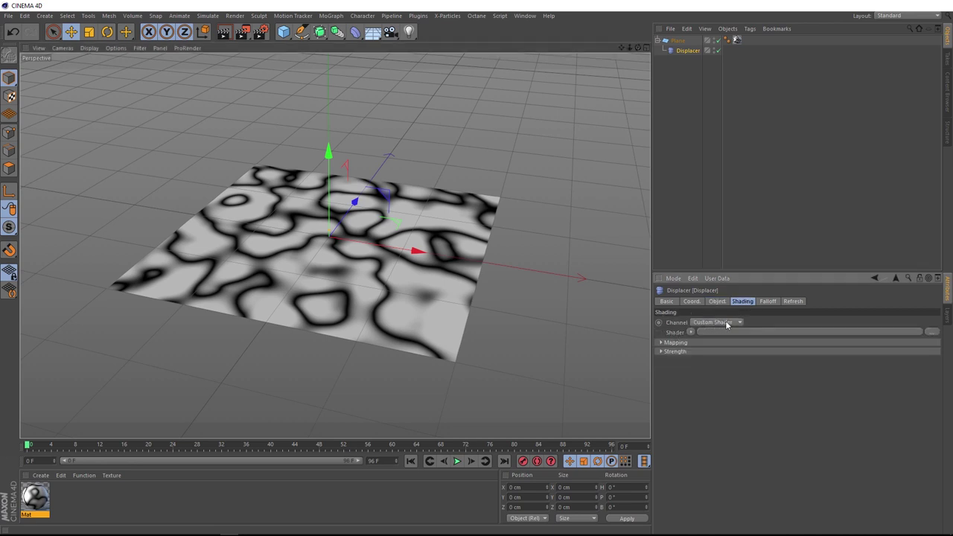
left_click(727, 323)
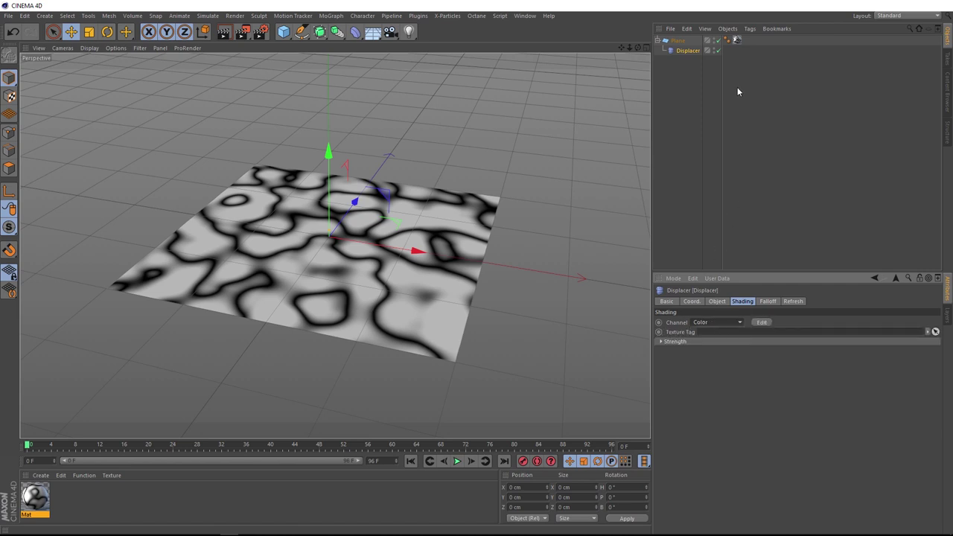
left_click_drag(736, 40, 714, 336)
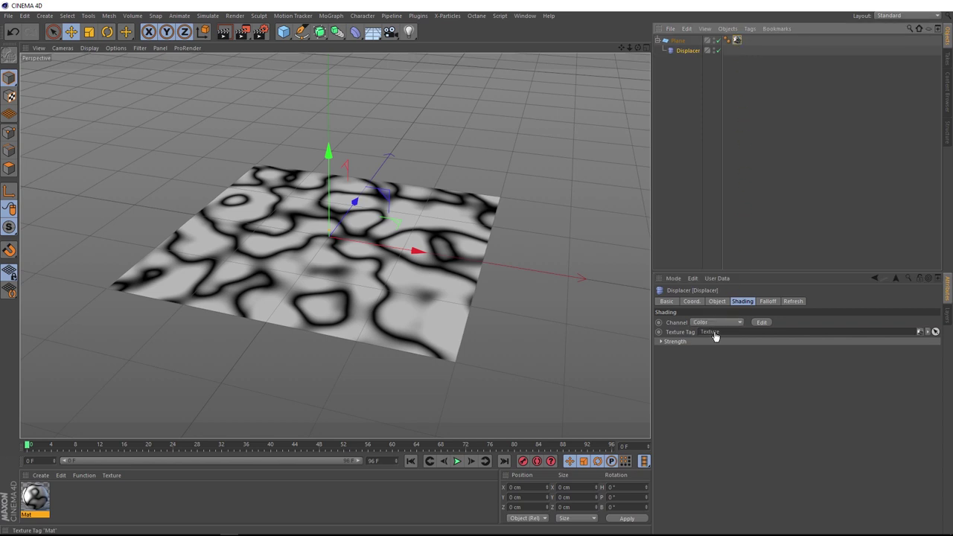
left_click_drag(377, 239, 354, 252, "alt")
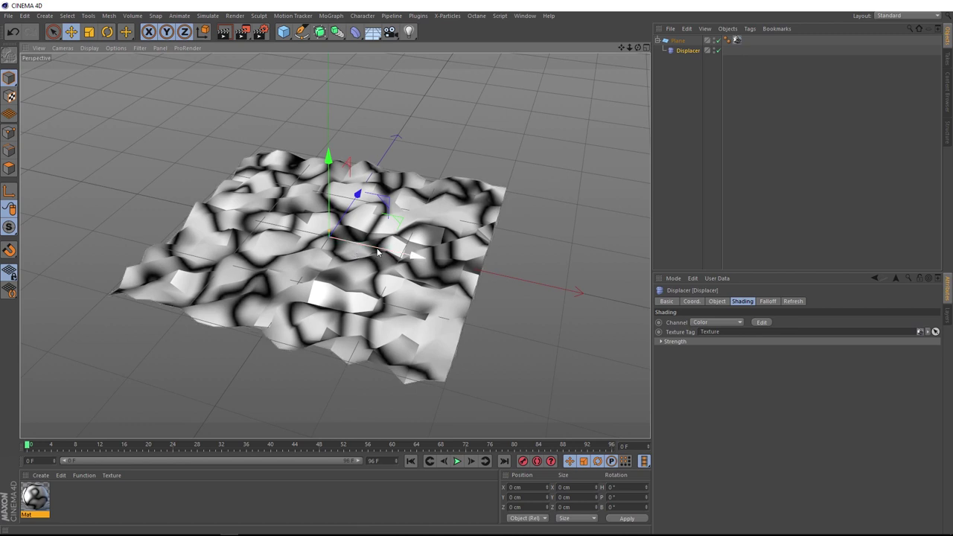
Give the Plane 500 width segments and 500 height segments
left_click(677, 42)
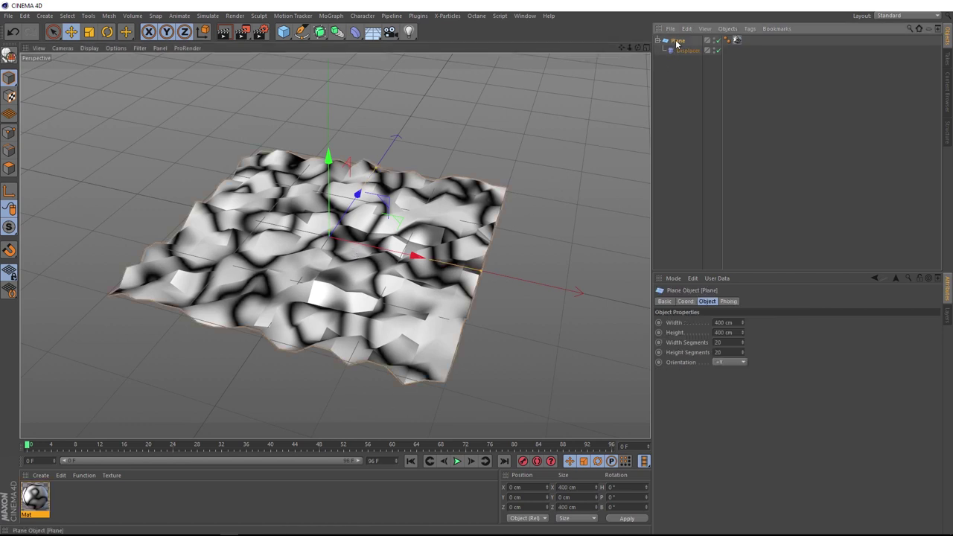
double_click(718, 342)
type("5")
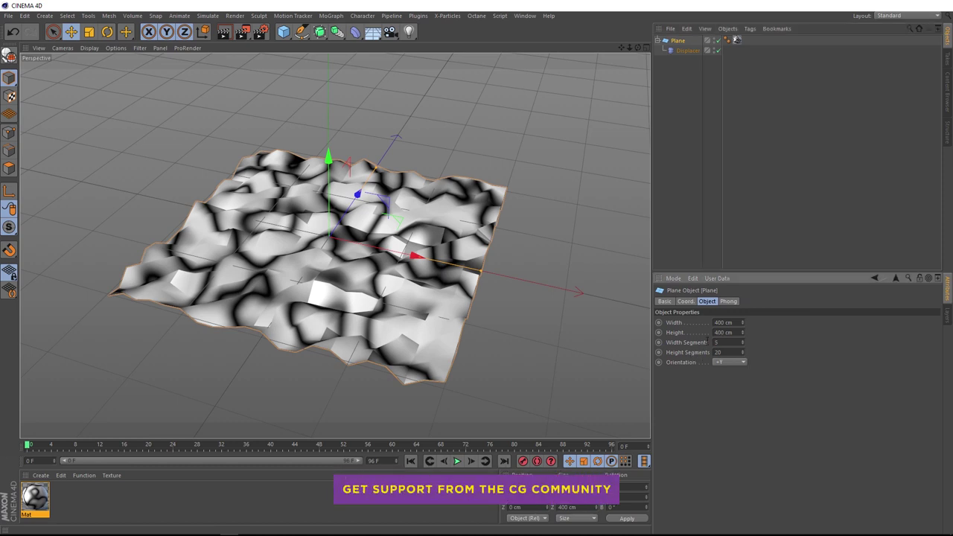
type("00")
key("Tab")
type("50")
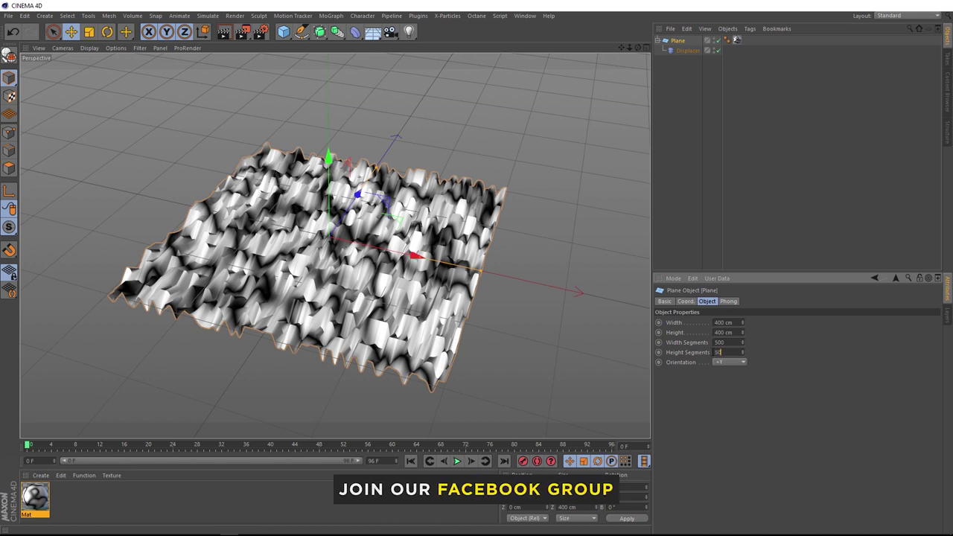
type("0")
key("Return")
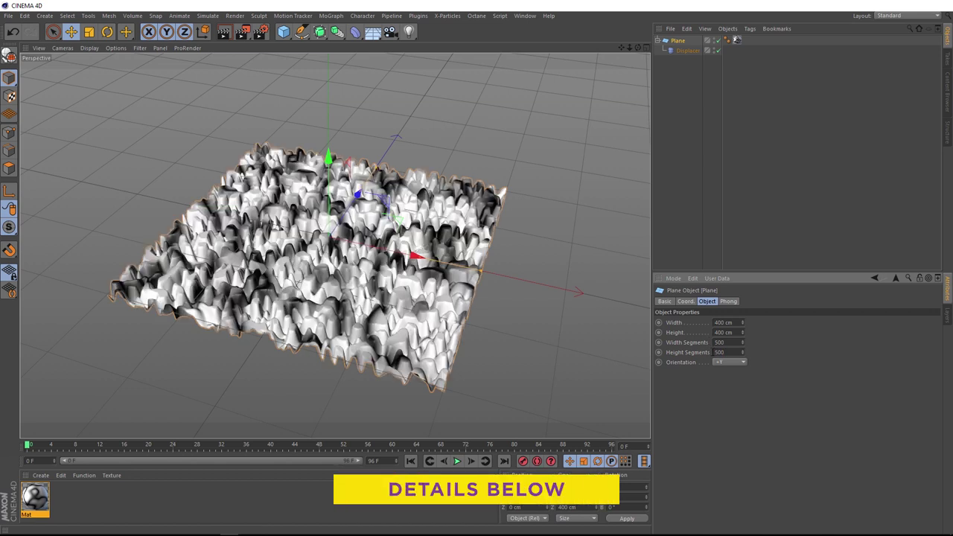
left_click_drag(379, 219, 379, 280, "alt")
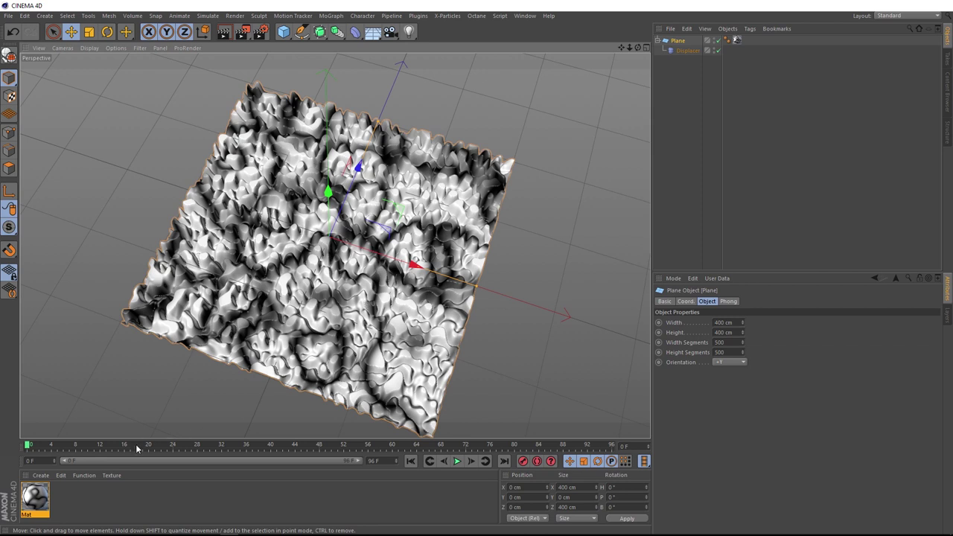
Reopen Mat's Noise shader and set its Space to UV (2D)
left_click(38, 504)
double_click(36, 503)
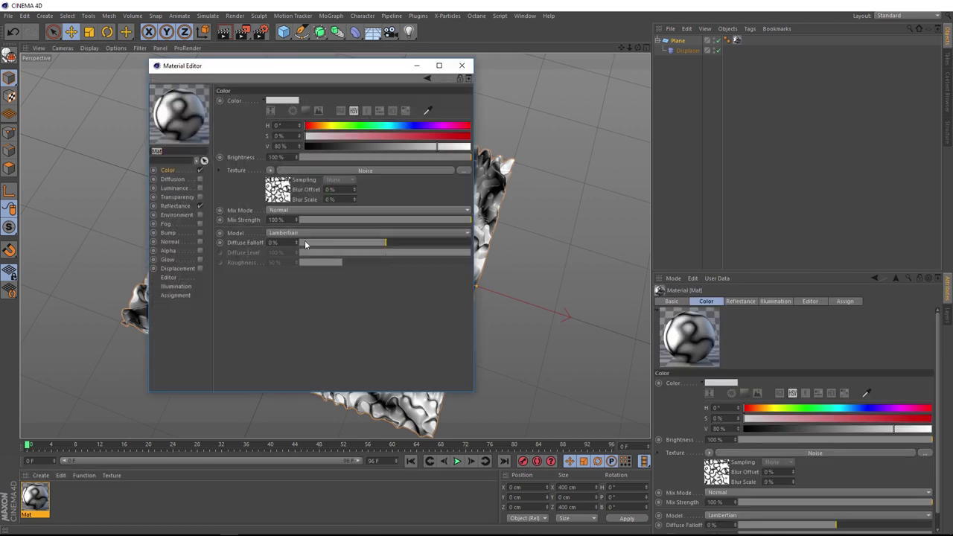
left_click(361, 172)
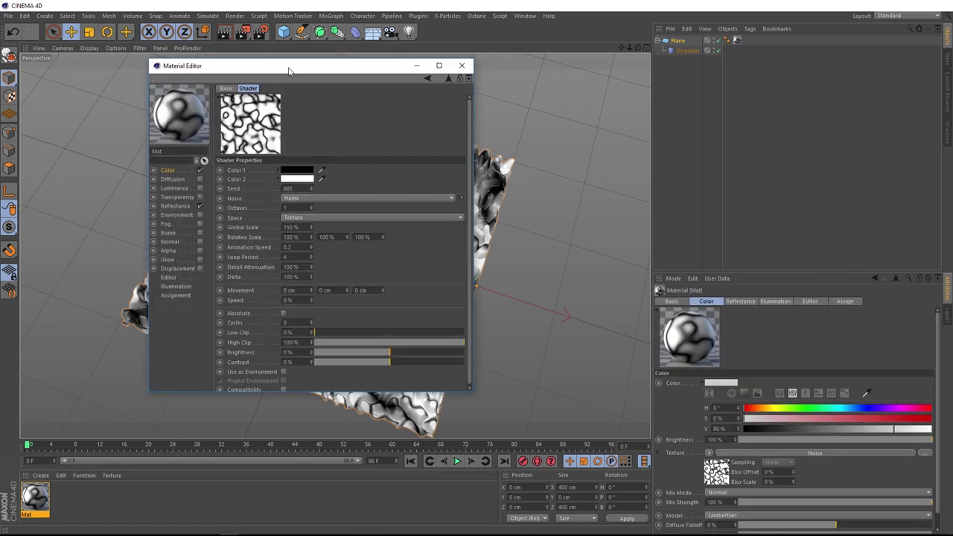
left_click_drag(291, 71, 606, 107)
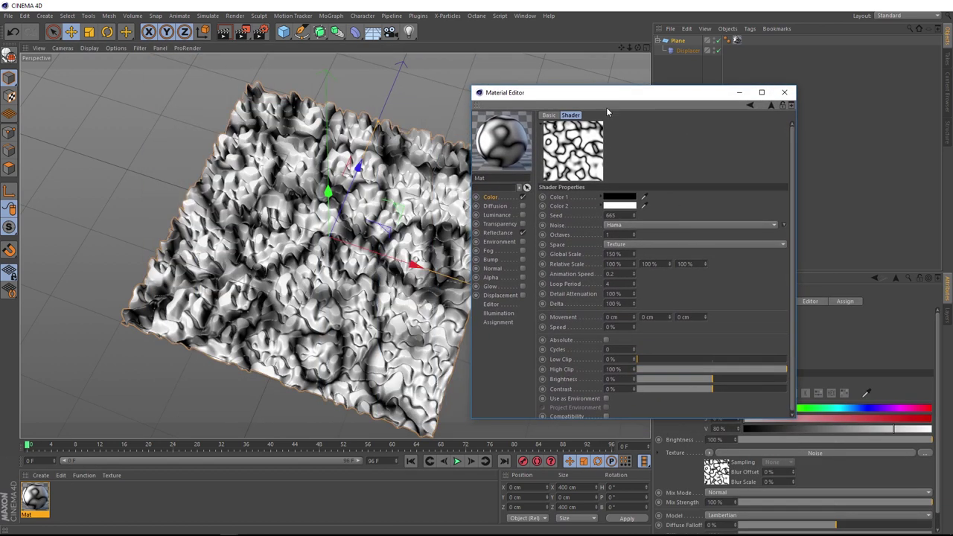
left_click(629, 245)
left_click(629, 256)
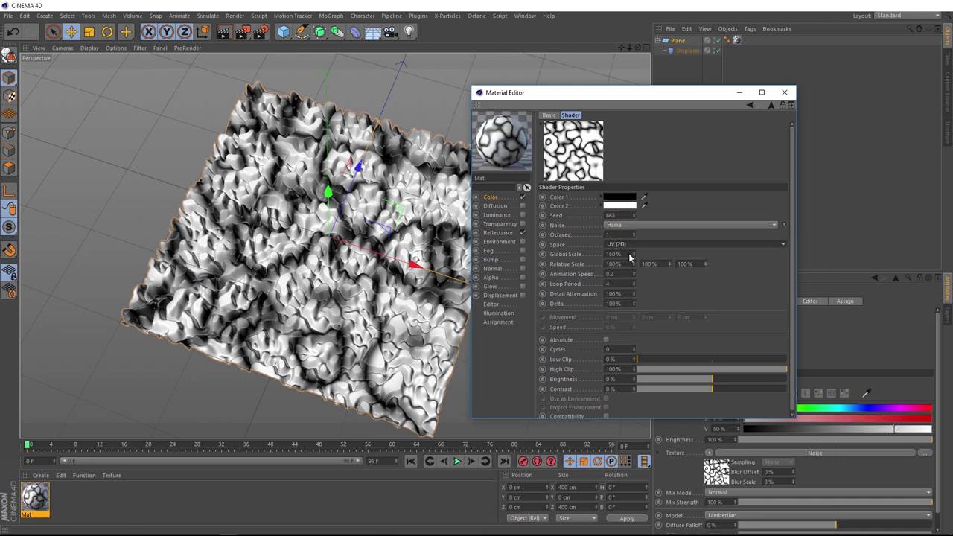
Play the timeline to preview the animated displacement, then stop it
left_click_drag(423, 279, 443, 349, "alt")
left_click(457, 461)
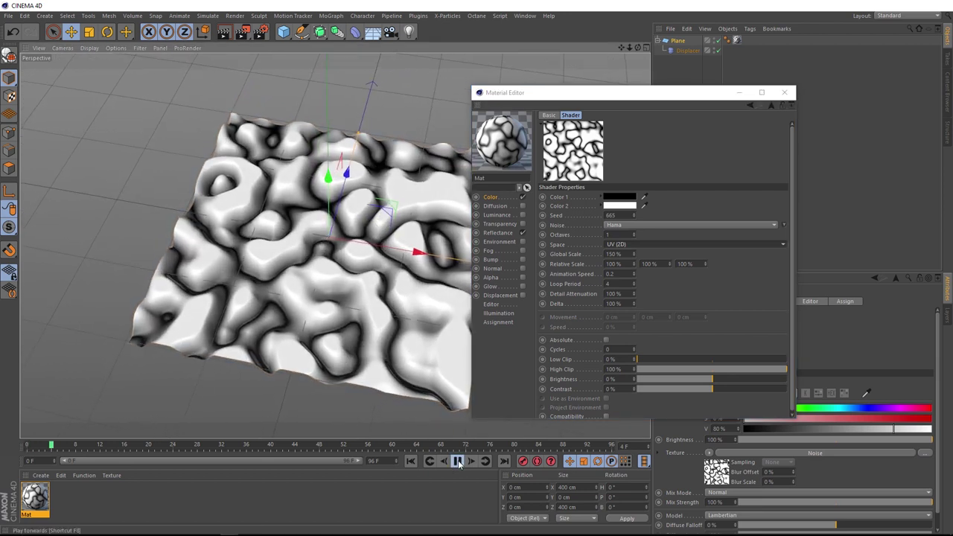
left_click_drag(344, 294, 387, 298, "alt")
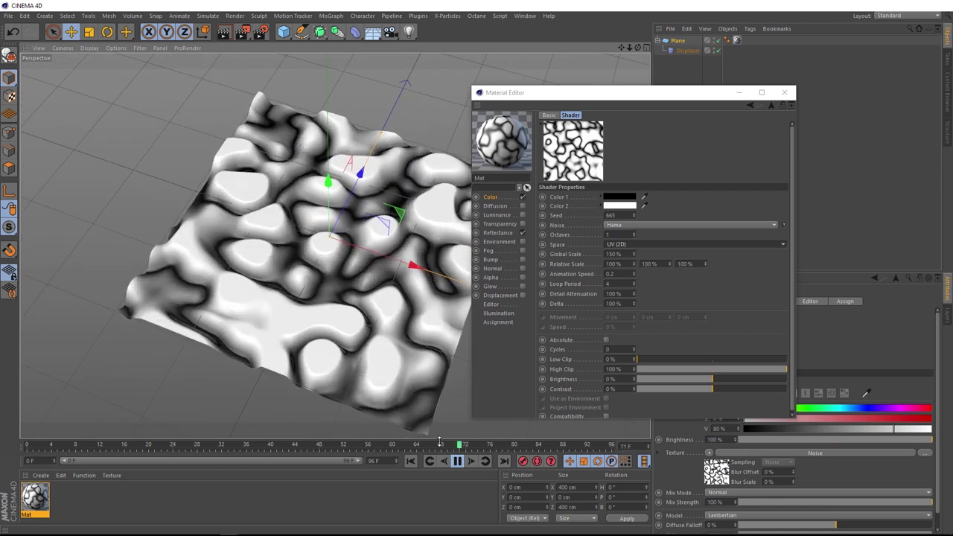
left_click(456, 462)
Rewind to frame 0 and set the noise Cycles to 1.5
left_click(410, 461)
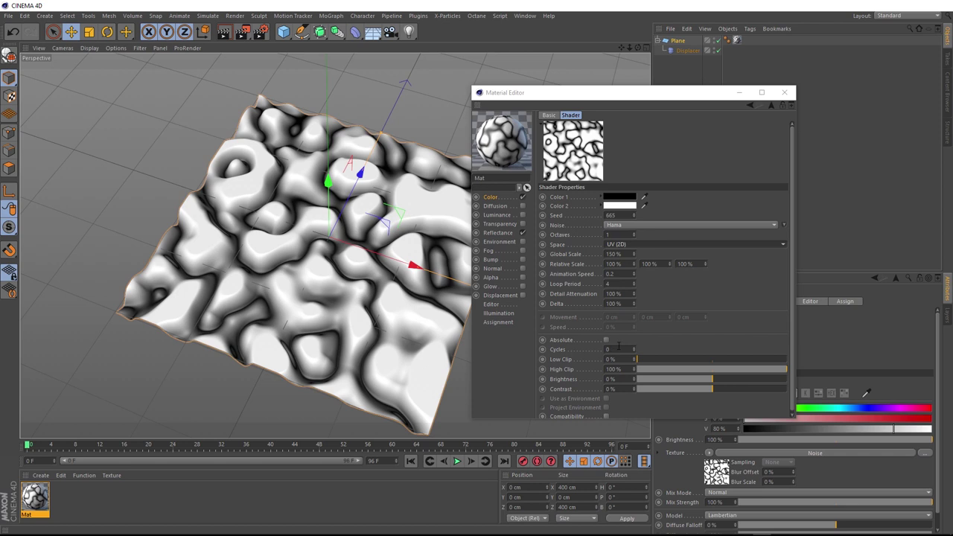
left_click(617, 348)
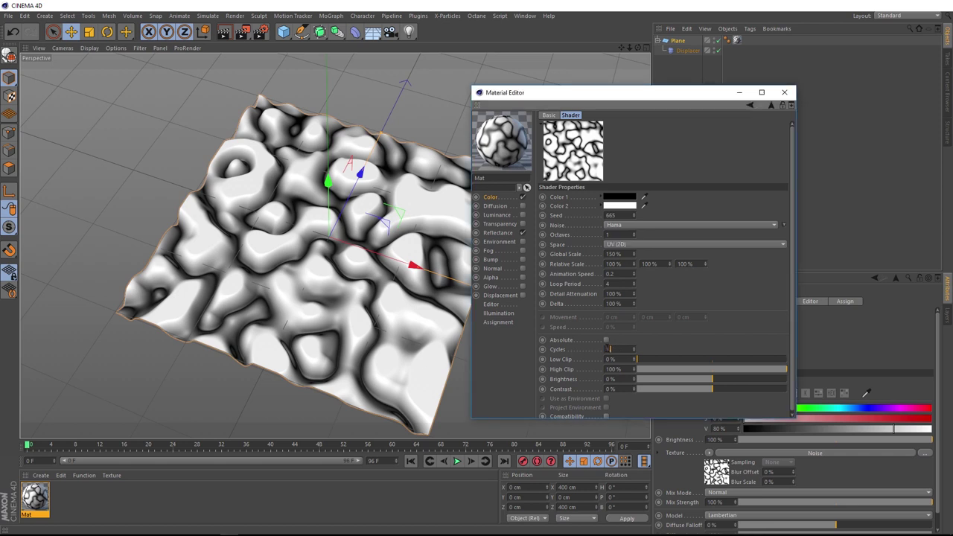
key("Return")
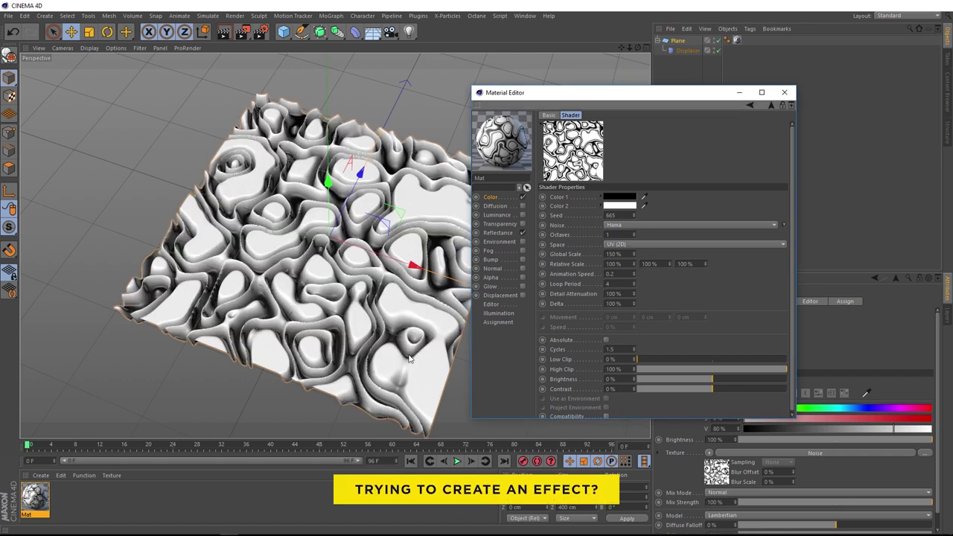
left_click_drag(315, 301, 259, 304, "alt")
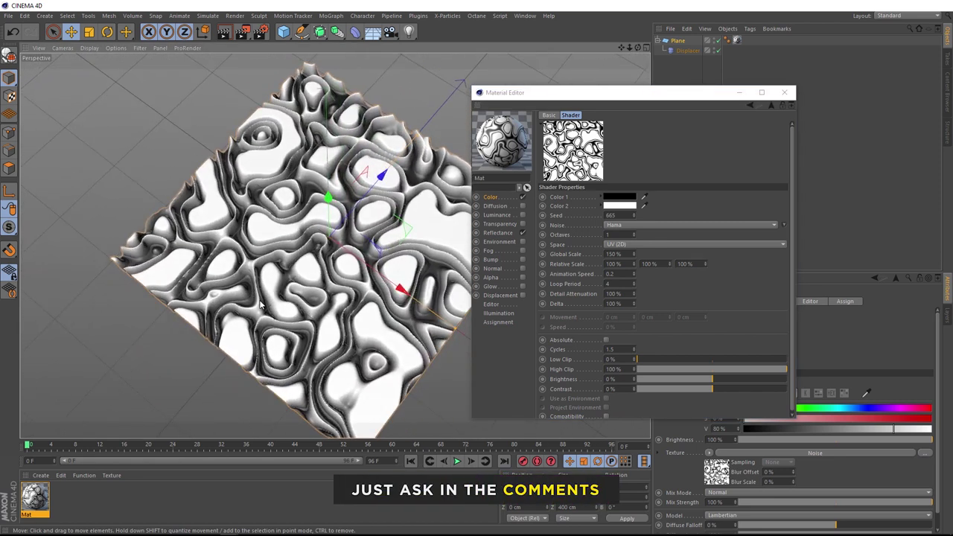
Turn on Absolute, lower Contrast to -52%, and play to preview
left_click(606, 339)
left_click_drag(312, 305, 335, 255, "alt")
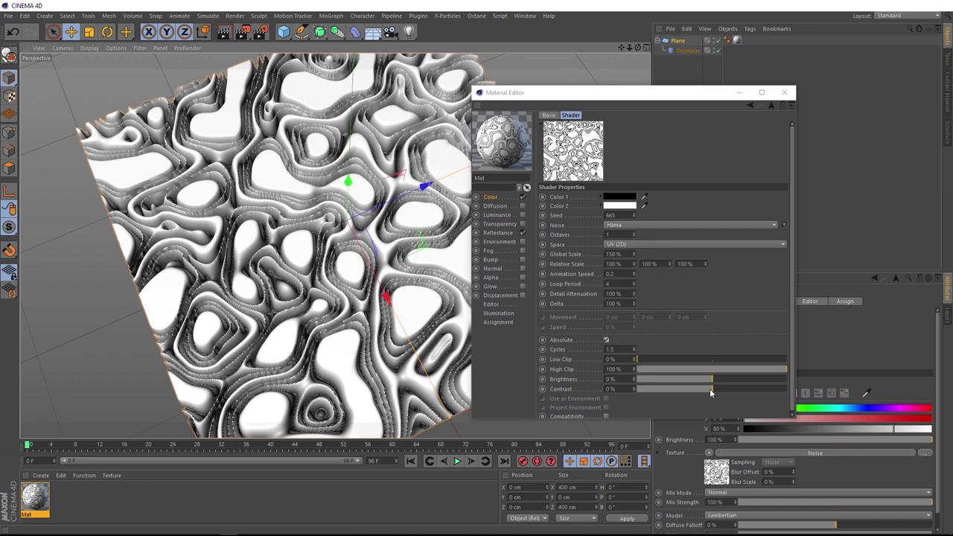
left_click_drag(706, 393, 671, 394)
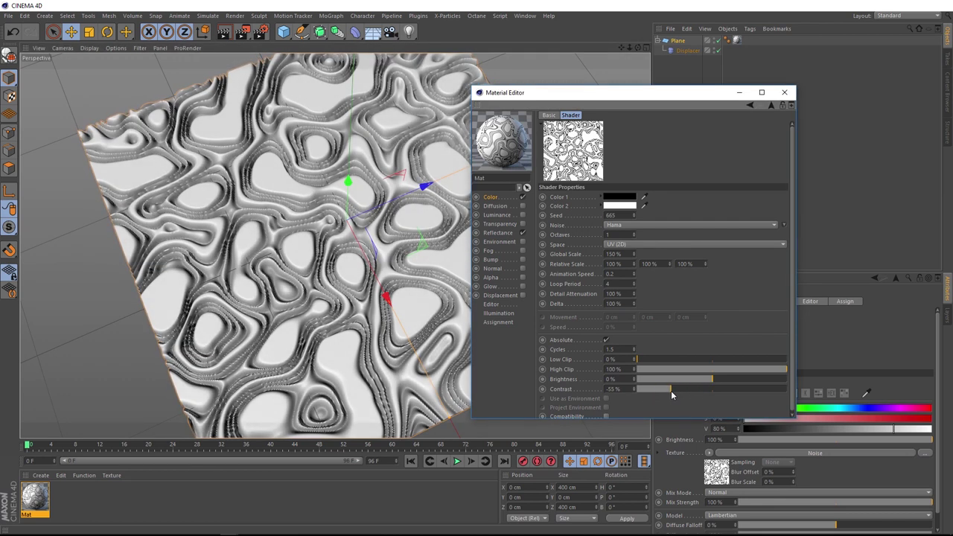
left_click_drag(302, 313, 435, 298, "alt")
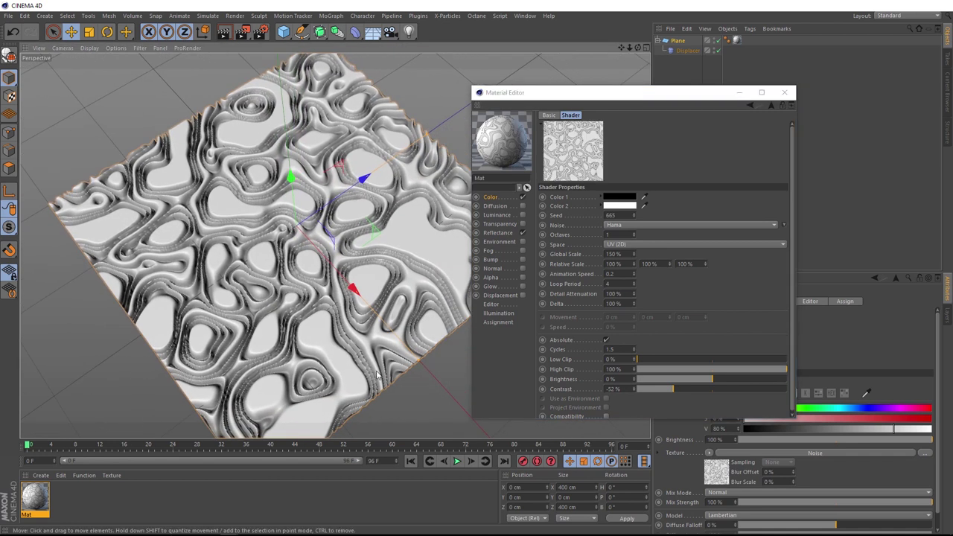
left_click(457, 461)
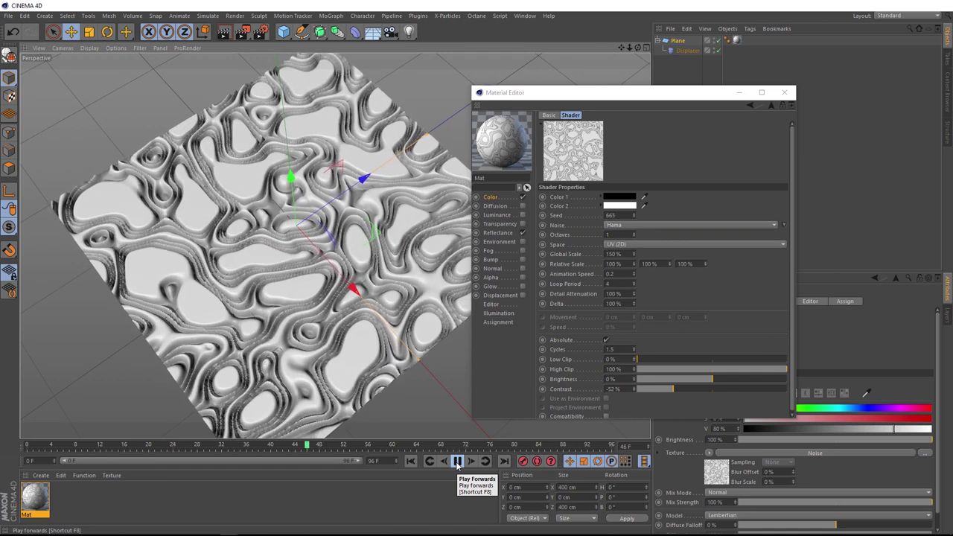
Stop playback and add a Smoothing deformer under the Plane beside the Displacer
left_click(457, 461)
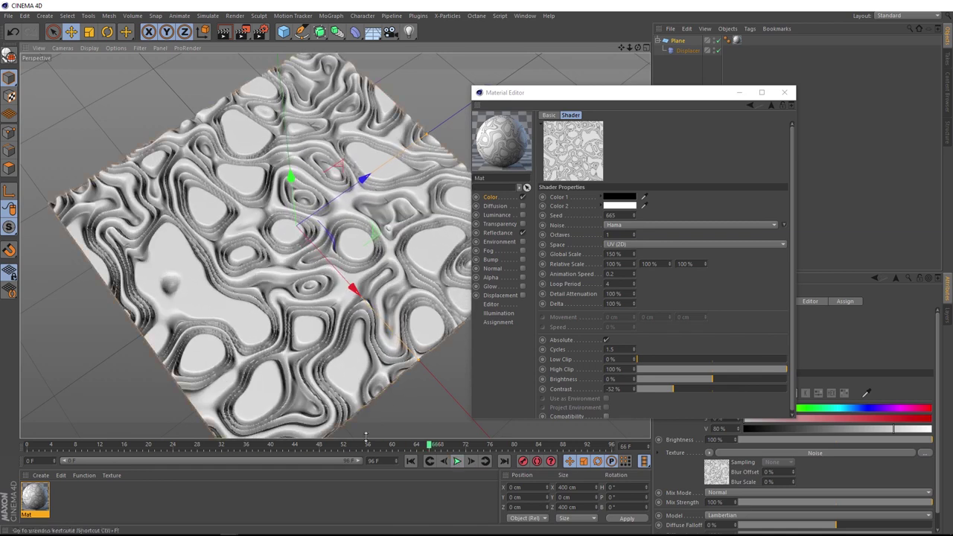
scroll(246, 264, "up", 4)
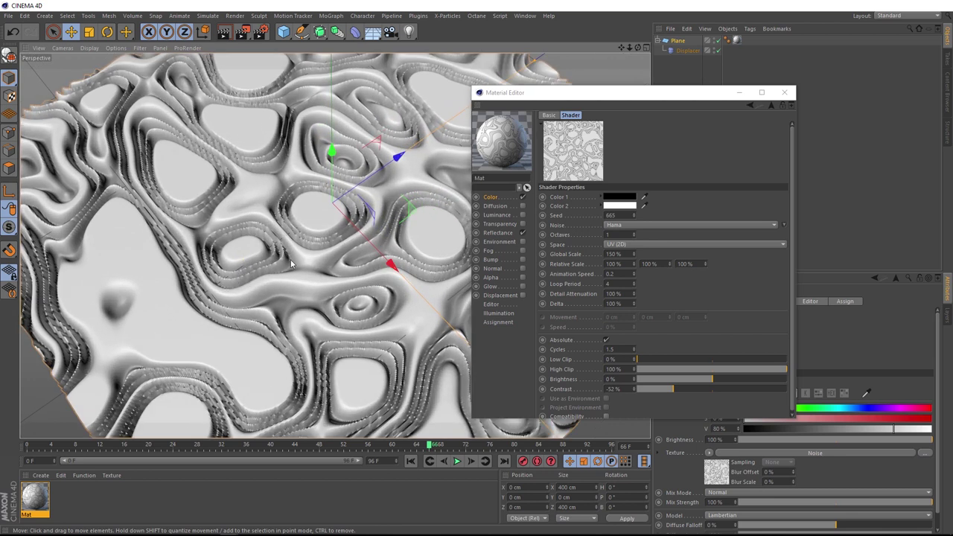
left_click(354, 32)
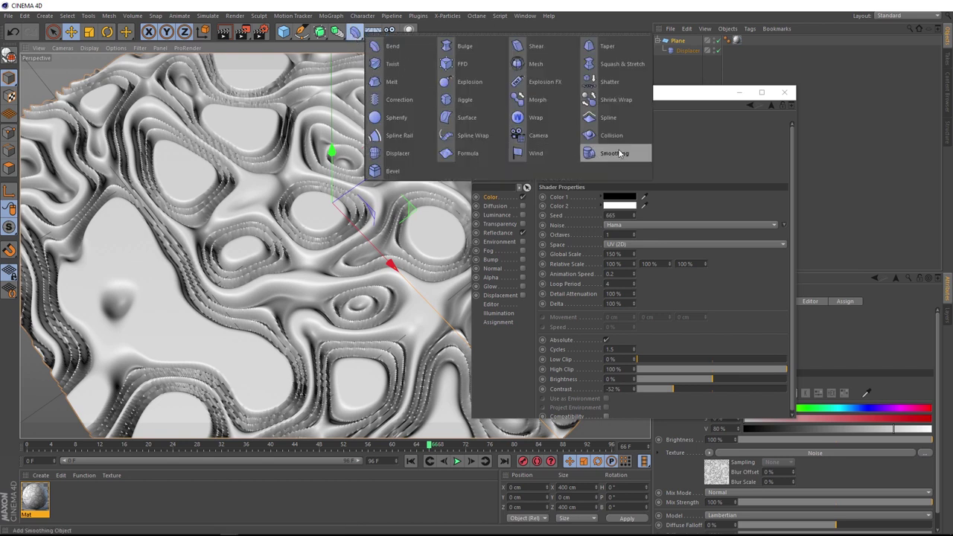
left_click(620, 153)
left_click_drag(685, 41, 677, 65)
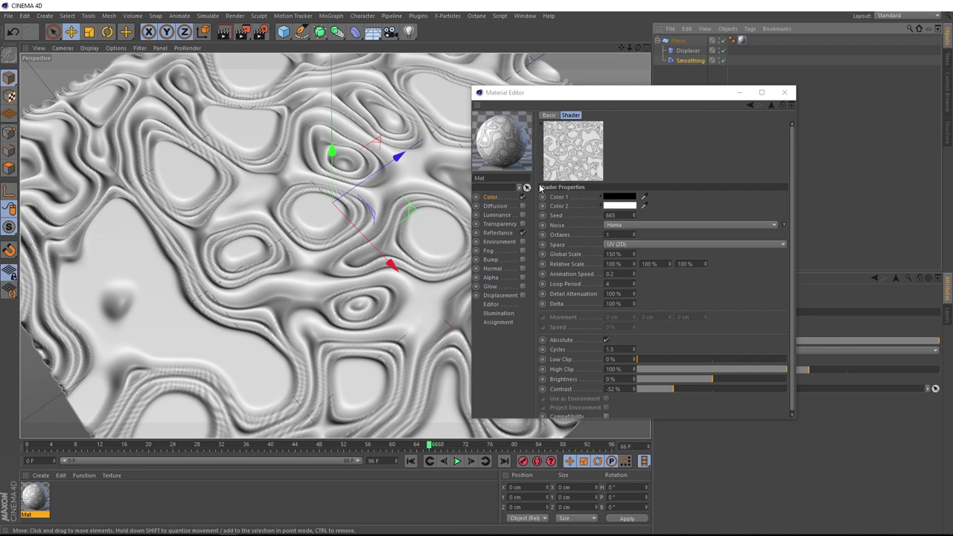
Close the Material Editor, rewind to frame 0, initialize Smoothing and set Stiffness to 35%
left_click(784, 92)
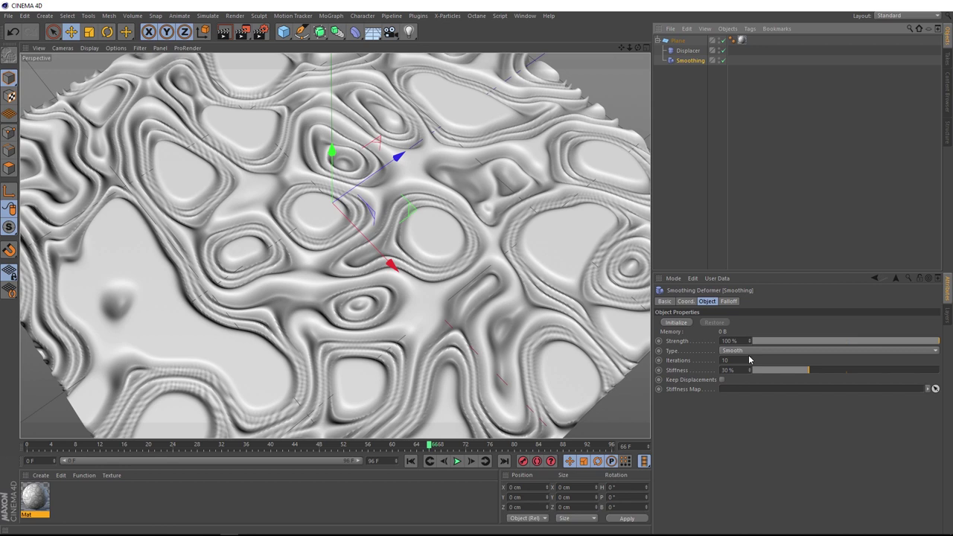
left_click(410, 461)
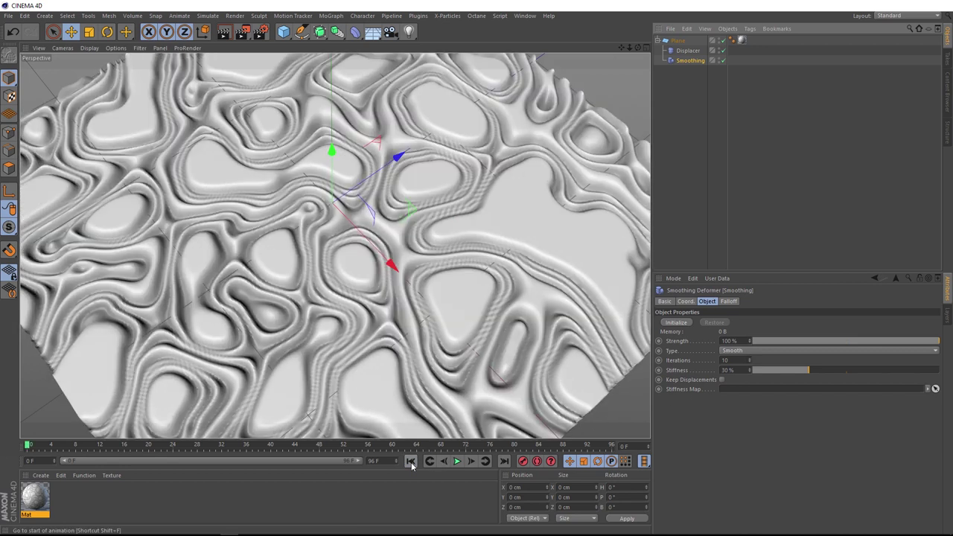
left_click(676, 323)
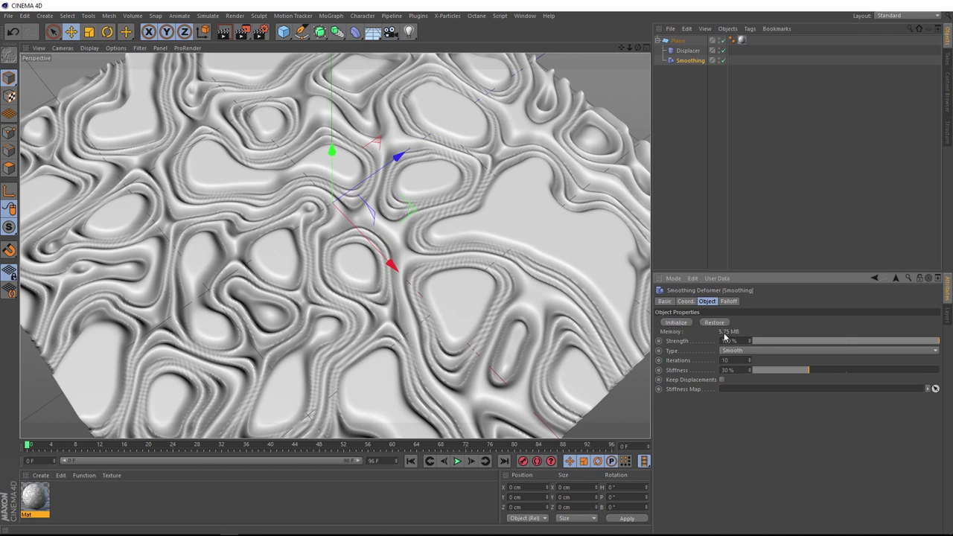
mouse_move(813, 370)
left_mouse_down()
mouse_move(861, 370)
mouse_move(812, 377)
left_mouse_up()
left_click_drag(424, 282, 320, 268, "alt")
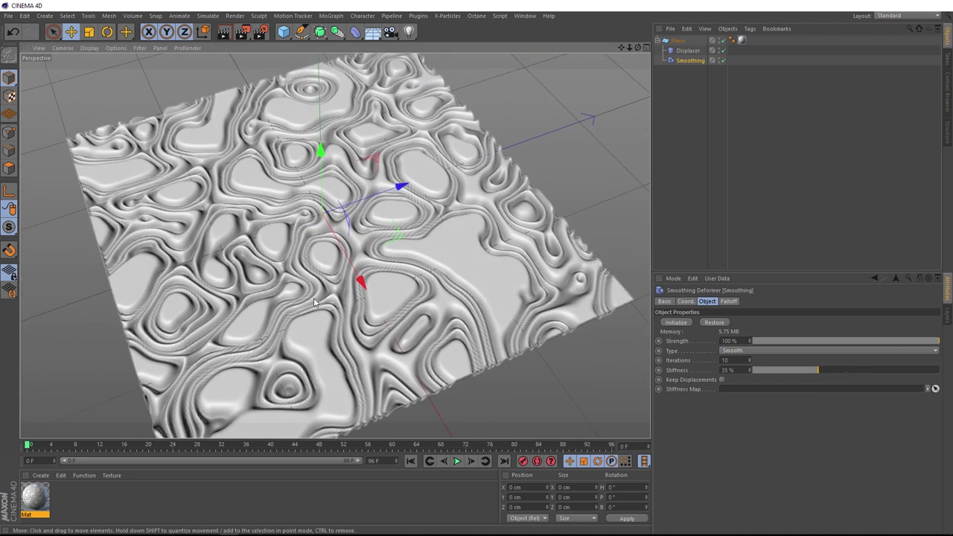
Nest the Plane inside a Catmull-Clark Subdivision Surface (editor level 2, renderer level 3)
left_click(419, 64)
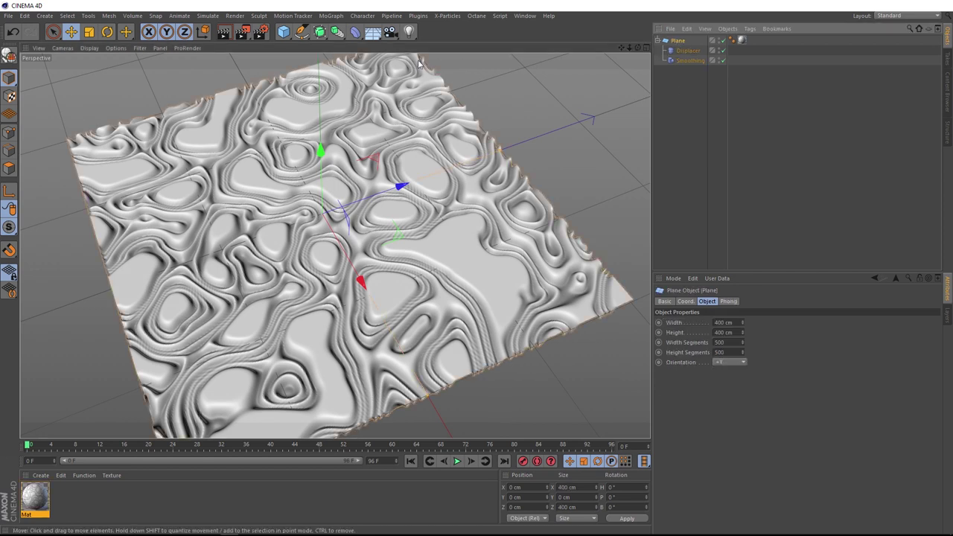
left_click(320, 31)
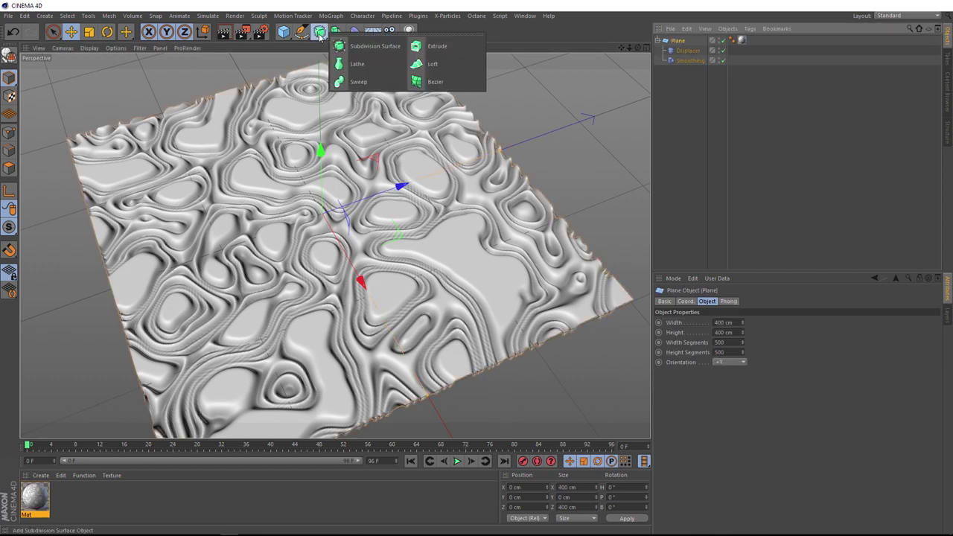
left_click(372, 46, "alt")
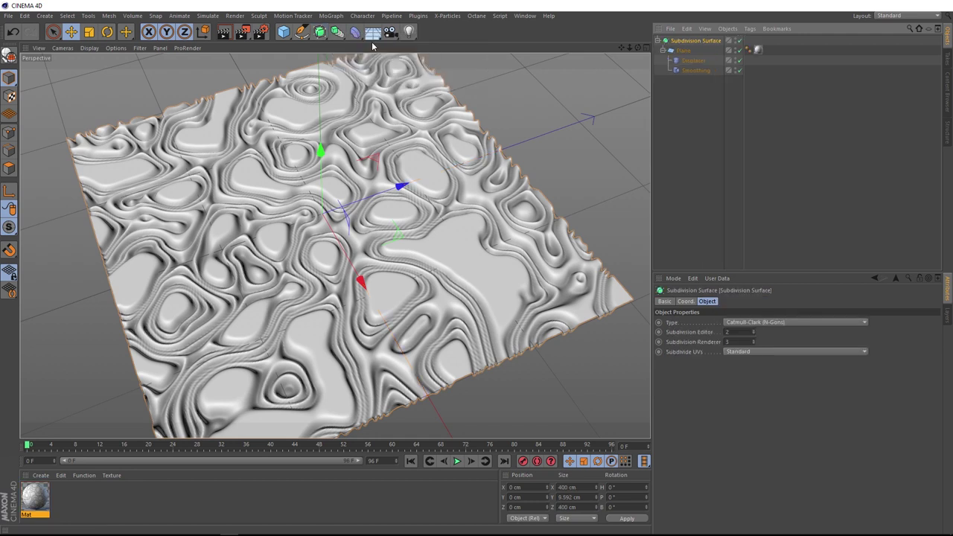
Render a viewport preview of the subdivided displaced plane, then clear it
mouse_move(296, 227)
left_mouse_down("alt")
mouse_move(342, 220)
mouse_move(283, 237)
left_mouse_up("alt")
left_click(224, 32)
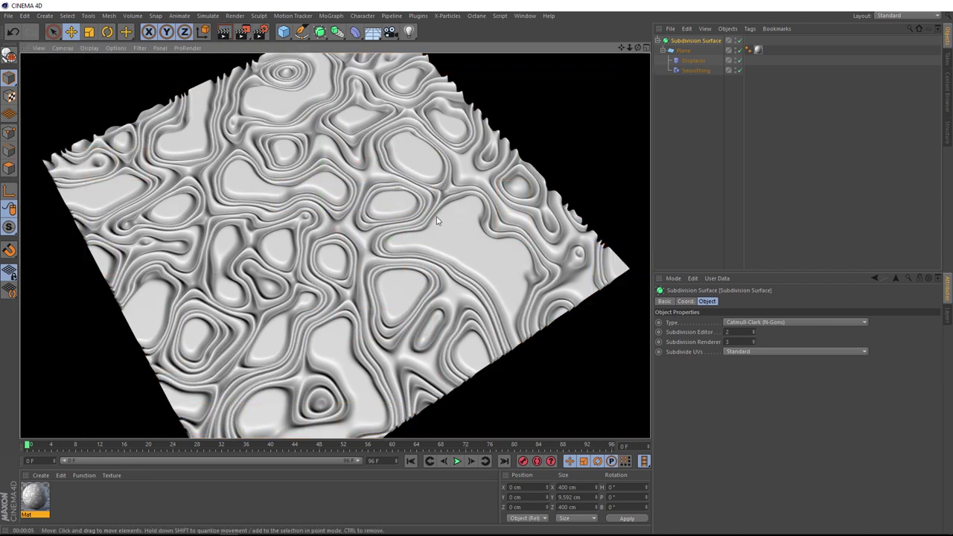
left_click(739, 42)
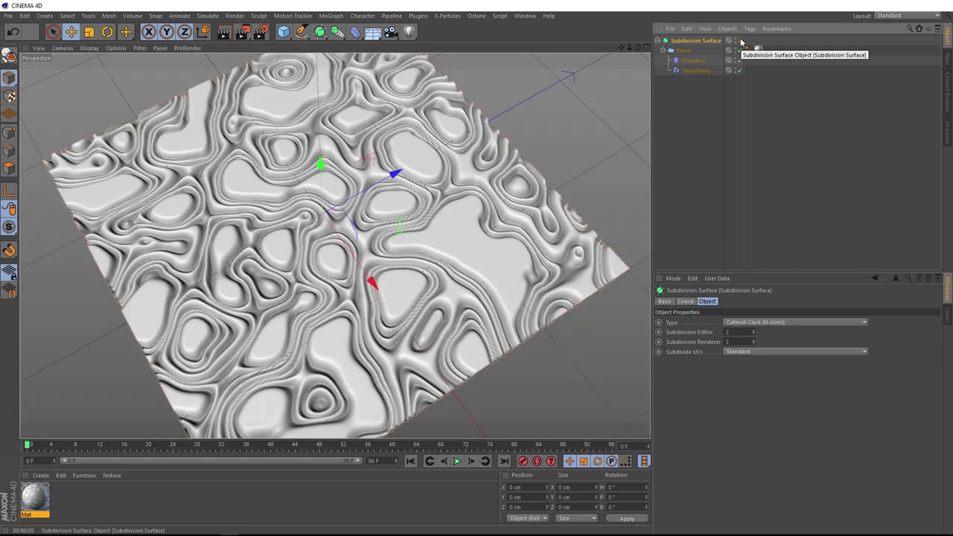
Disable the Subdivision Surface and duplicate the Displace material with copy and paste
left_click(739, 41)
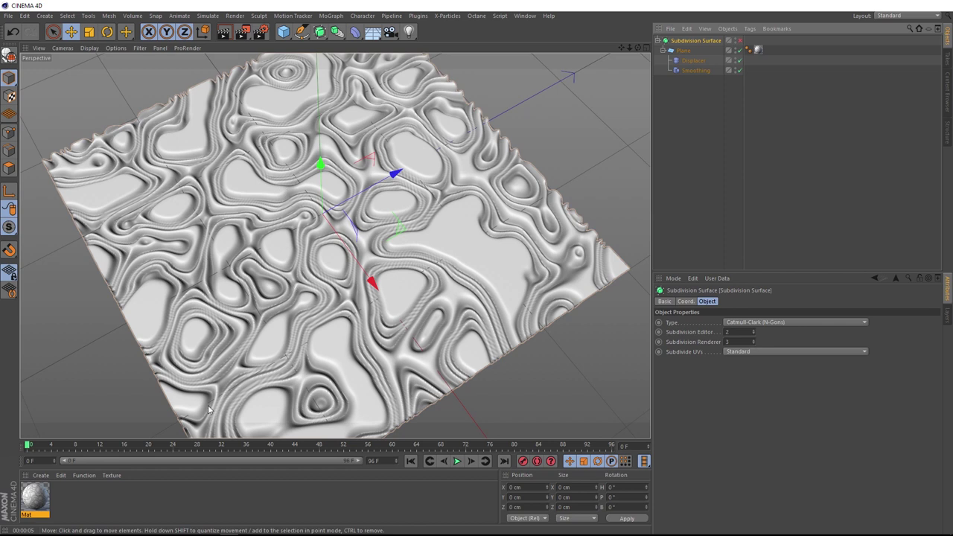
left_click(27, 513)
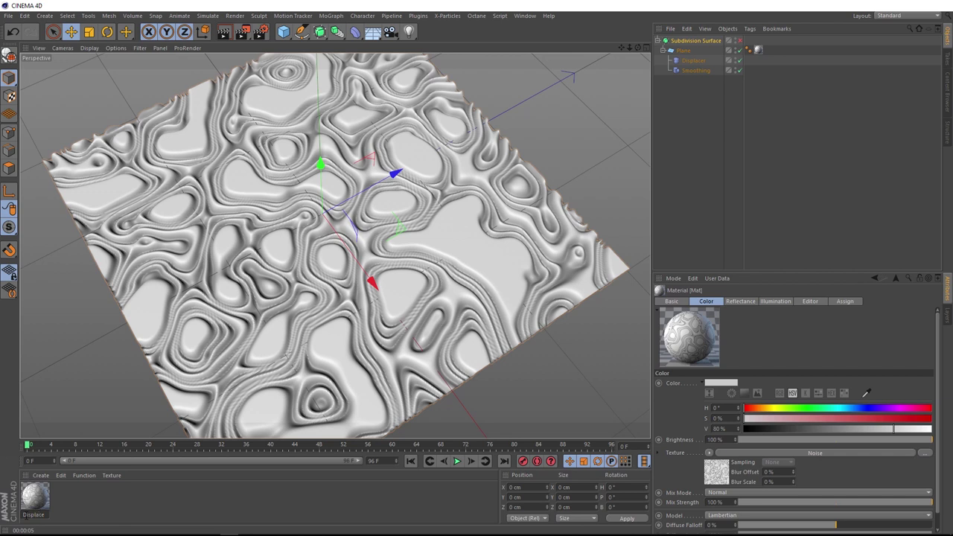
left_click(22, 513)
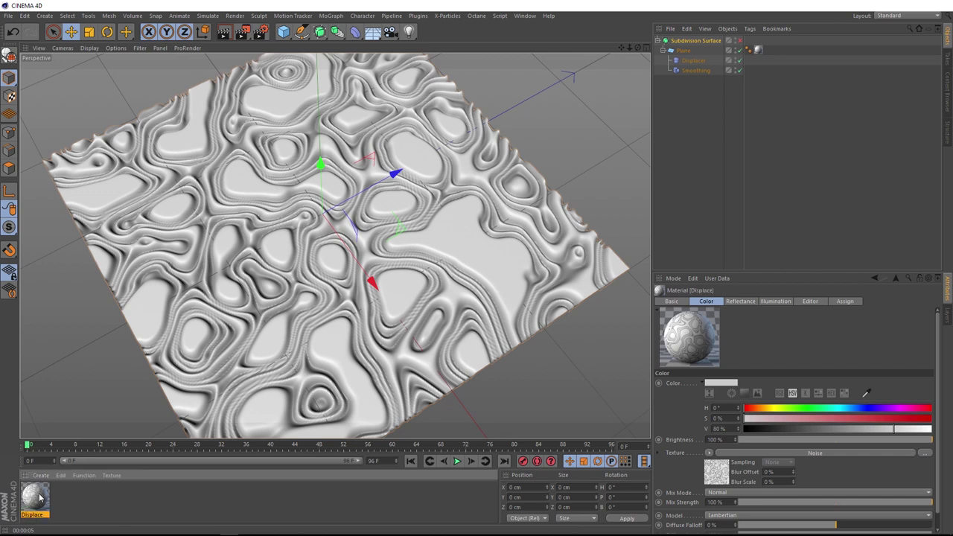
key("ctrl+c")
key("ctrl+v")
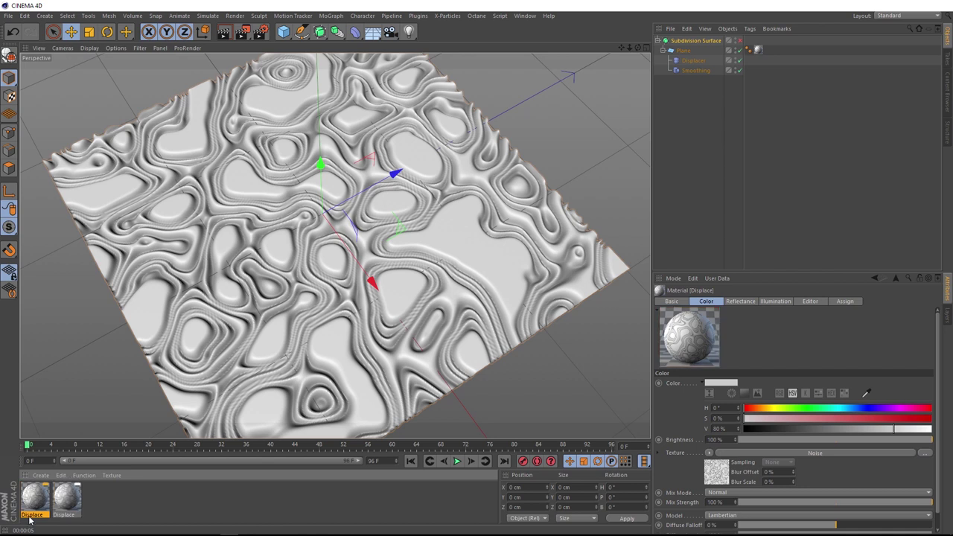
Rename the duplicate material to 'Color' and apply it to the Plane as a texture tag
double_click(30, 515)
type("d")
type("olo")
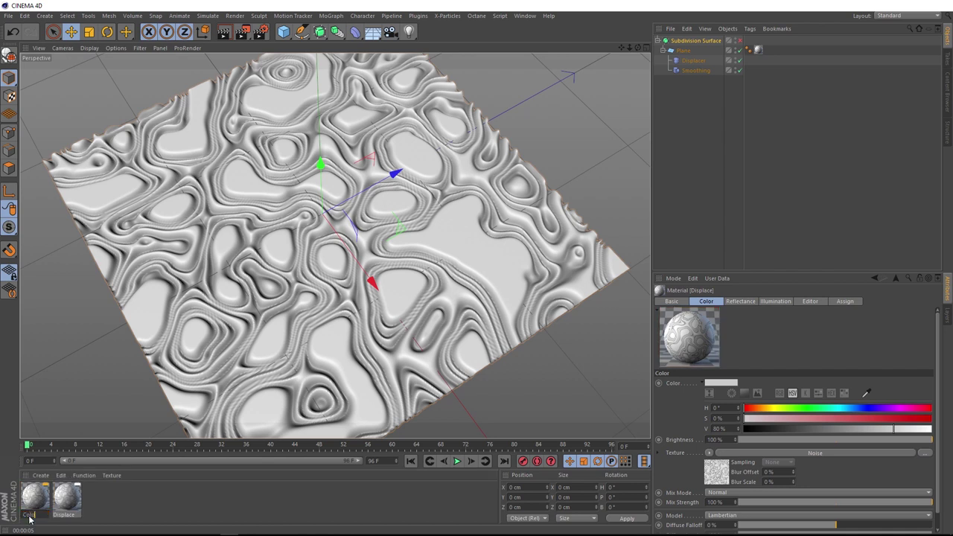
type("r")
key("Return")
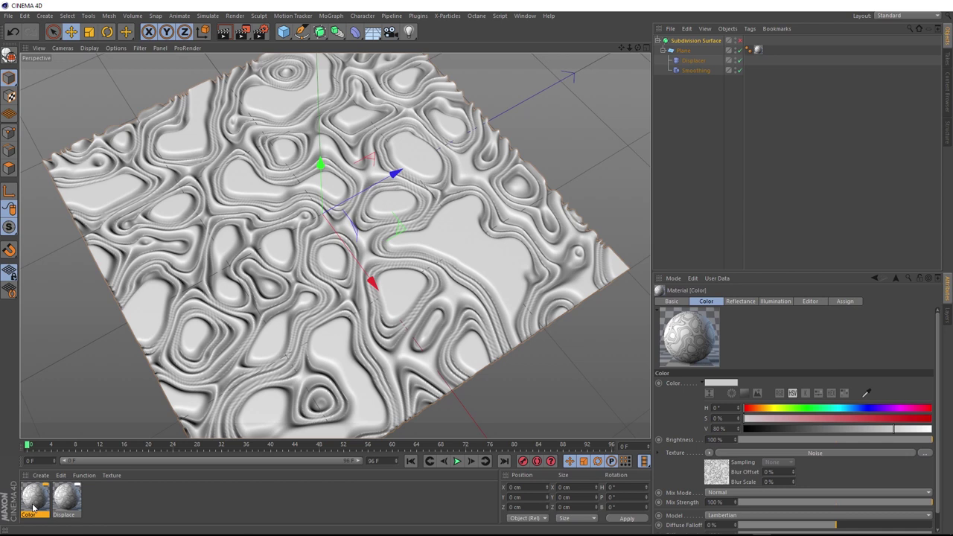
left_click_drag(577, 289, 683, 52)
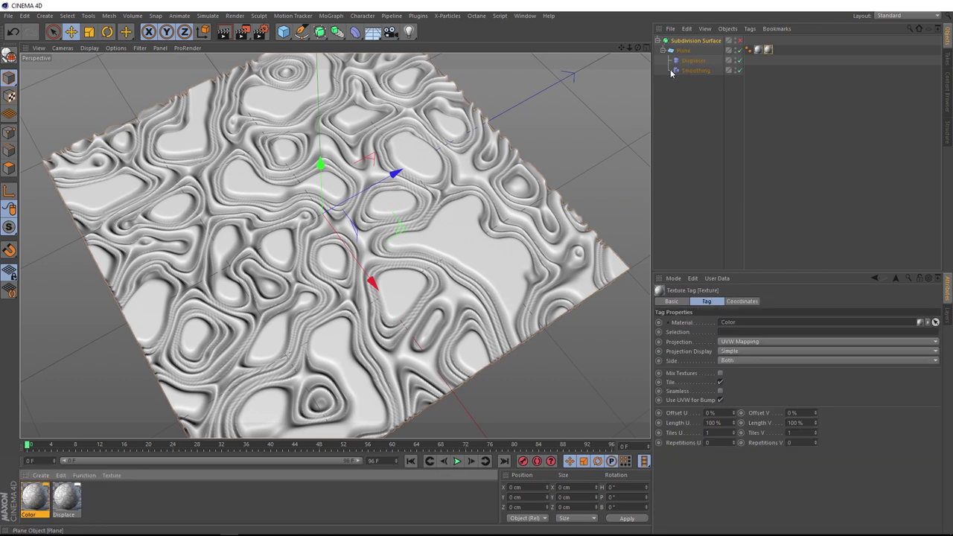
Replace the Color material's texture with a Colorizer and show its black-red-yellow gradient settings
left_click(37, 494)
double_click(37, 494)
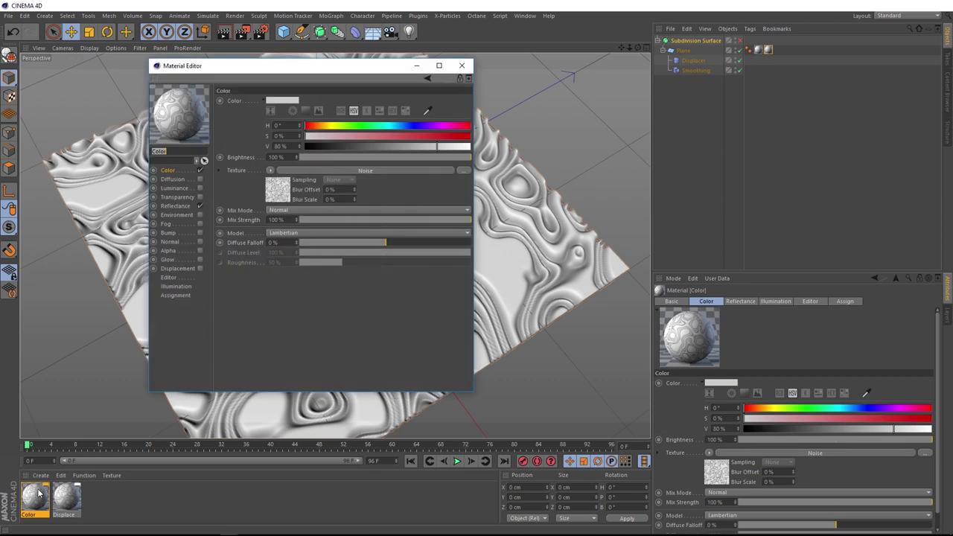
left_click_drag(291, 69, 677, 103)
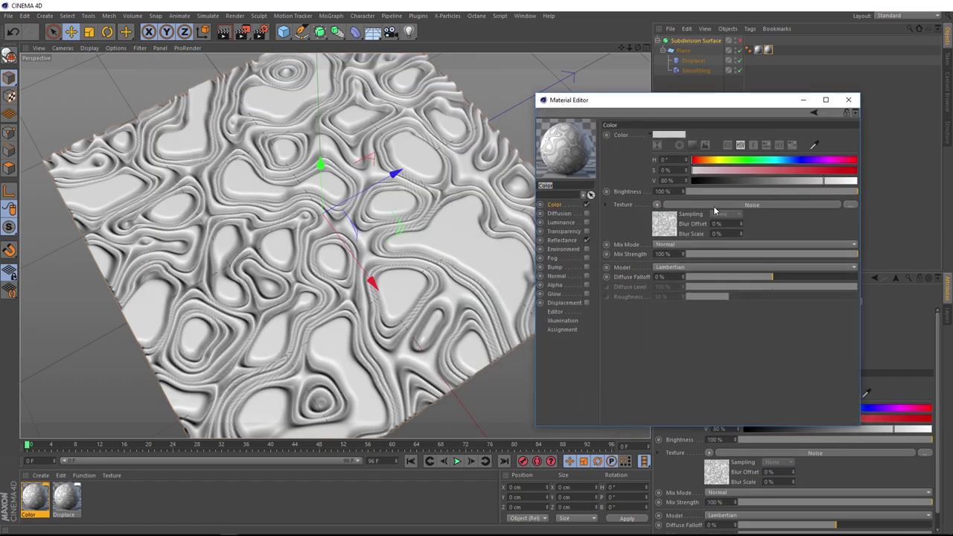
left_click(657, 203)
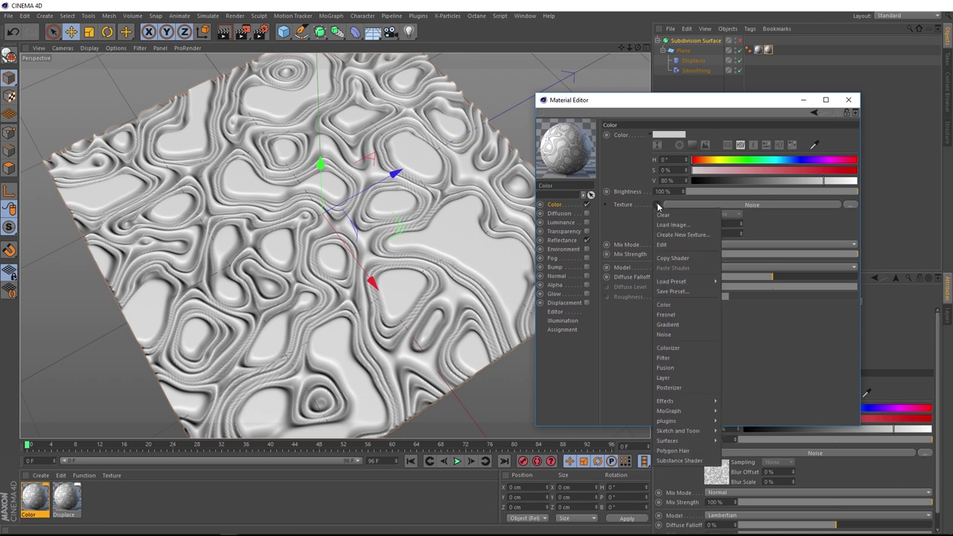
left_click(688, 349)
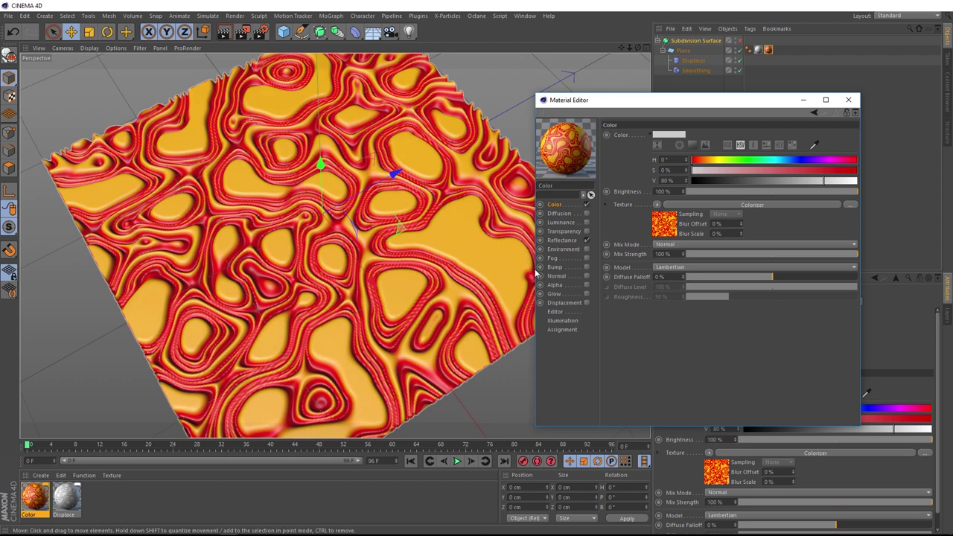
left_click(739, 204)
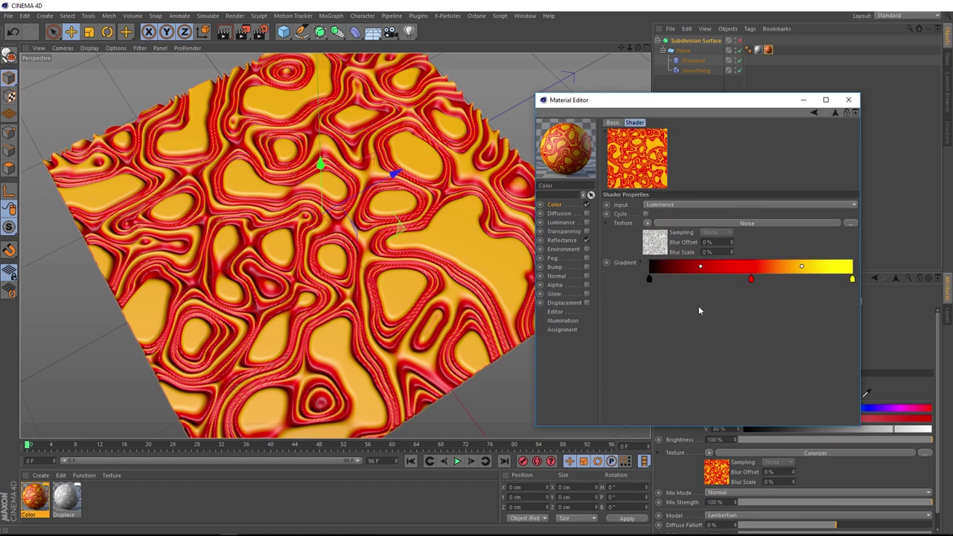
Load the Heat 2 preset into the Colorizer gradient and add a knot near the red end
left_click(640, 262)
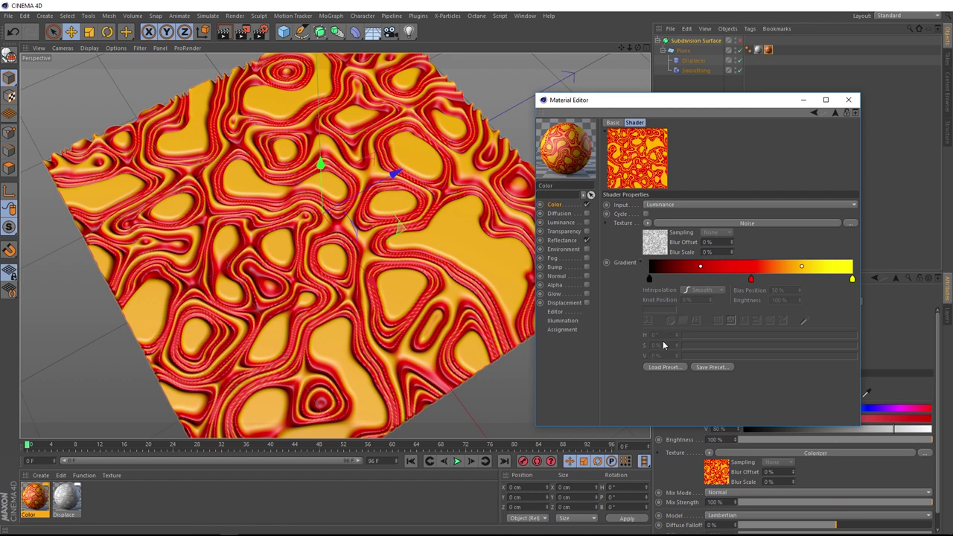
left_click(665, 368)
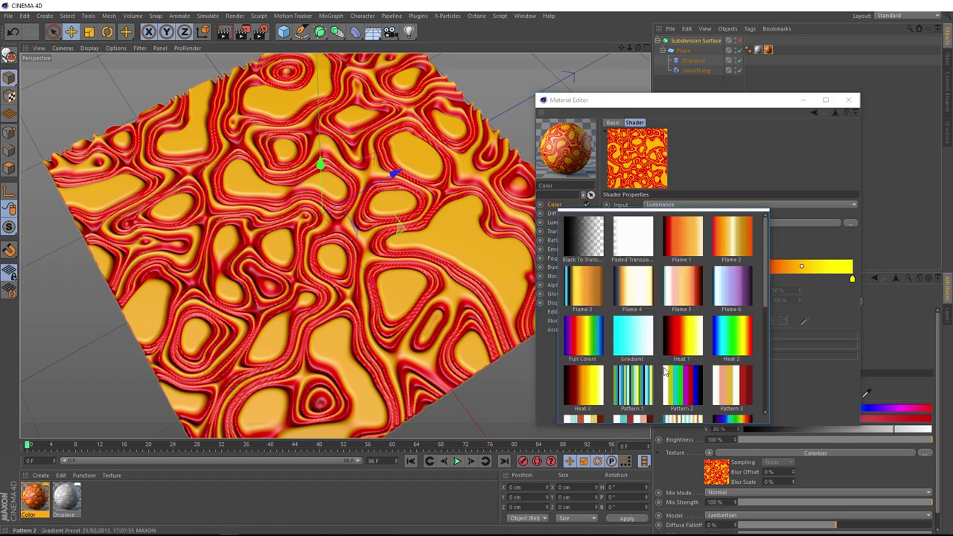
left_click(737, 335)
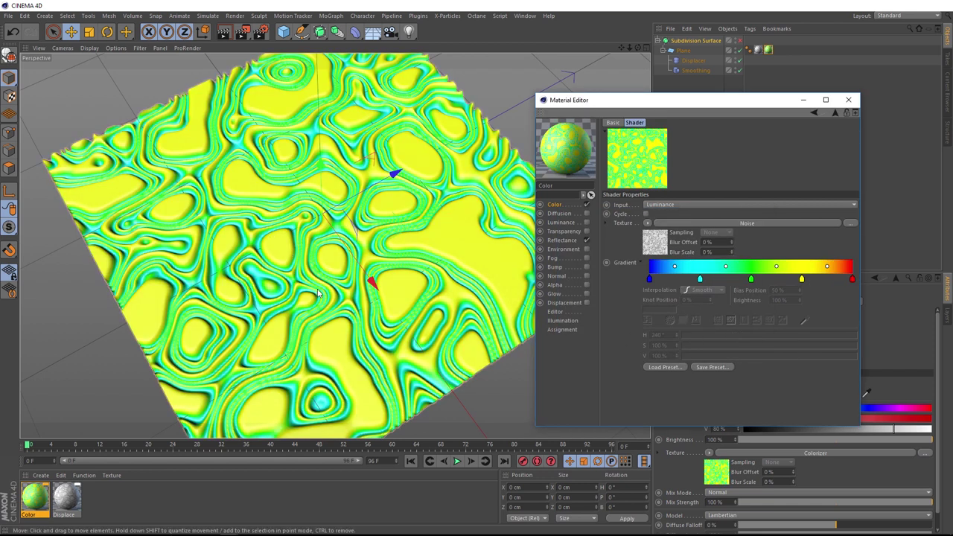
left_click(846, 280)
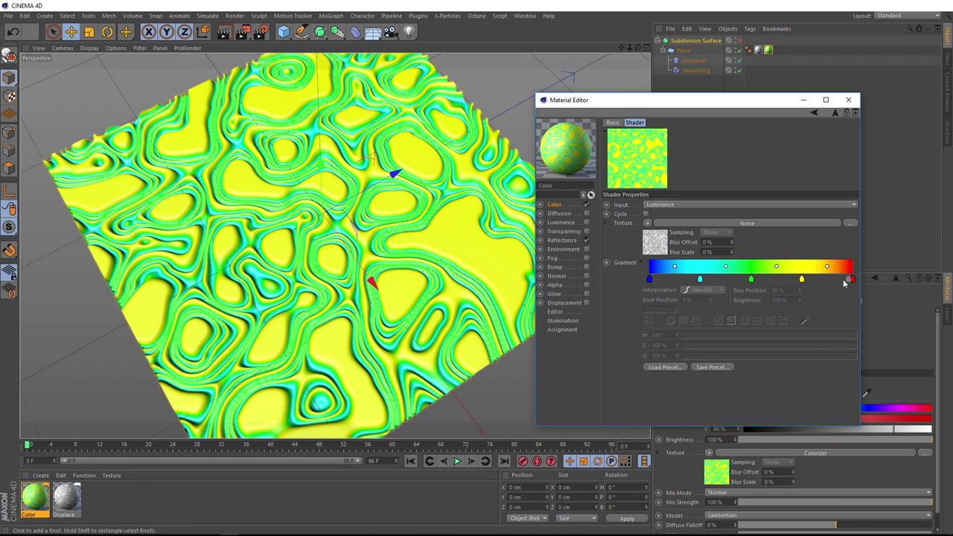
Raise the Colorizer's Hama noise Contrast to -2% and orbit to a top-down view
left_click(747, 223)
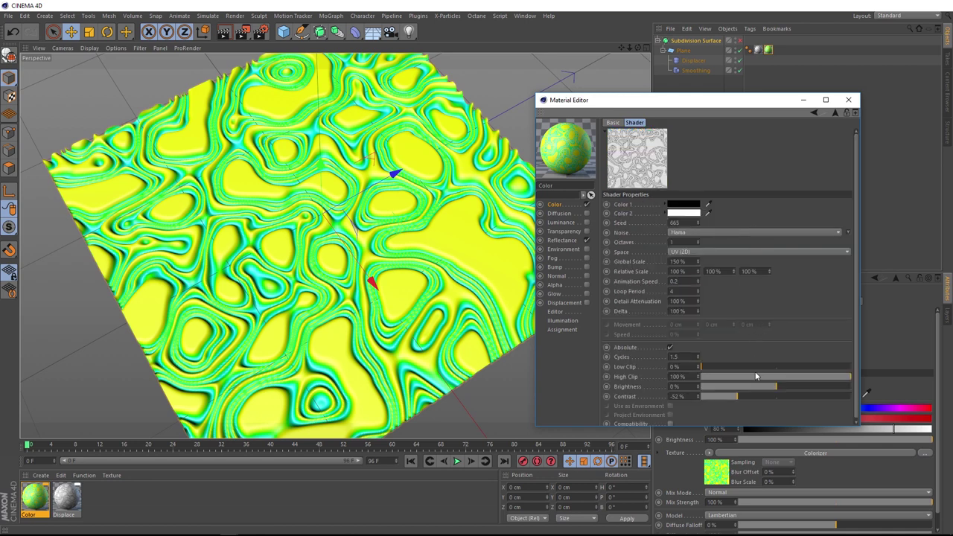
left_click_drag(729, 396, 774, 396)
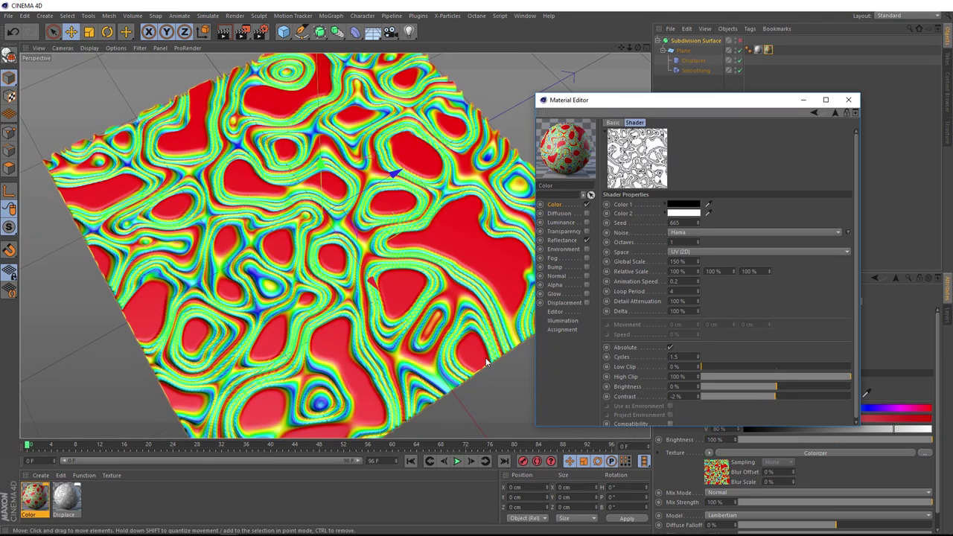
left_click_drag(414, 336, 376, 317, "alt")
scroll(376, 268, "up", 5)
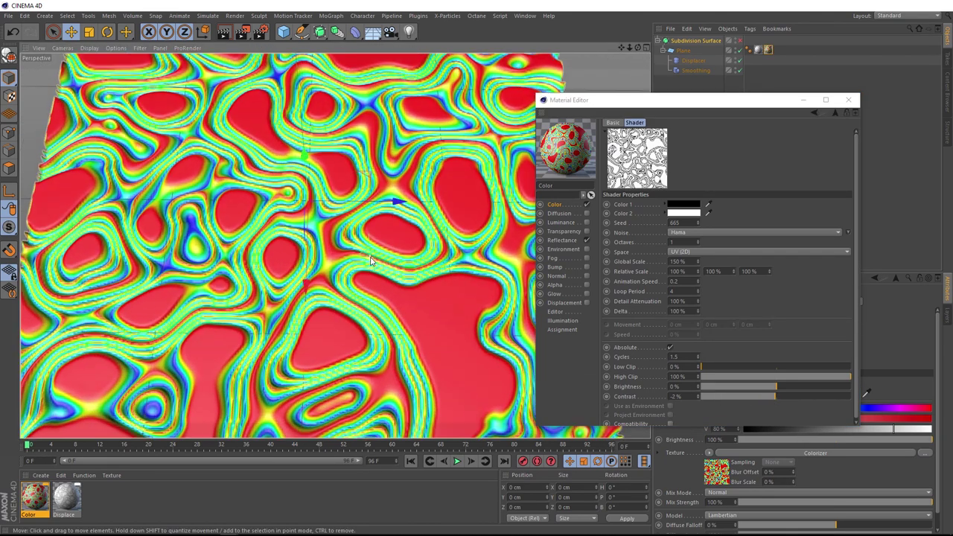
mouse_move(388, 278)
left_mouse_down("alt")
mouse_move(380, 312)
mouse_move(369, 294)
mouse_move(402, 294)
left_mouse_up("alt")
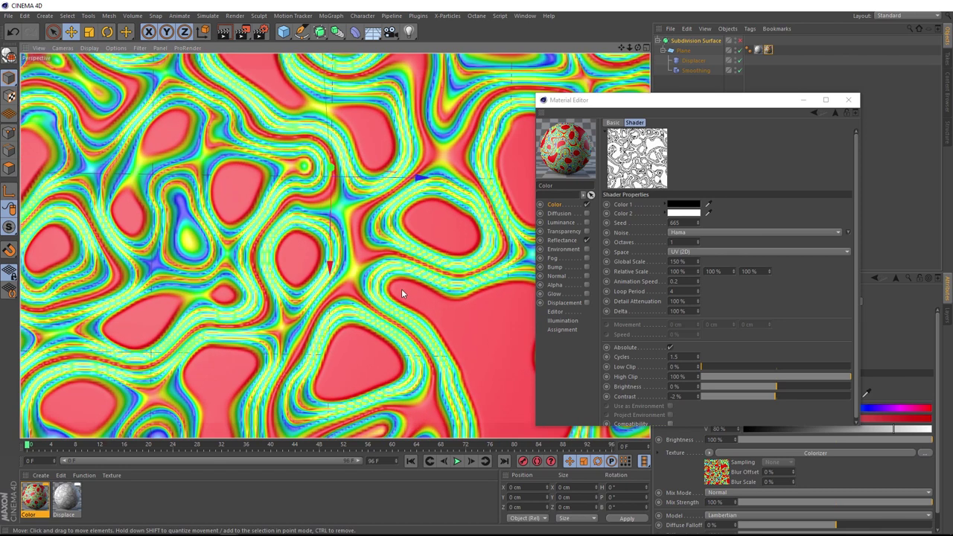
Close the Material Editor, play the animation to frame 43, and render the view
left_click(847, 100)
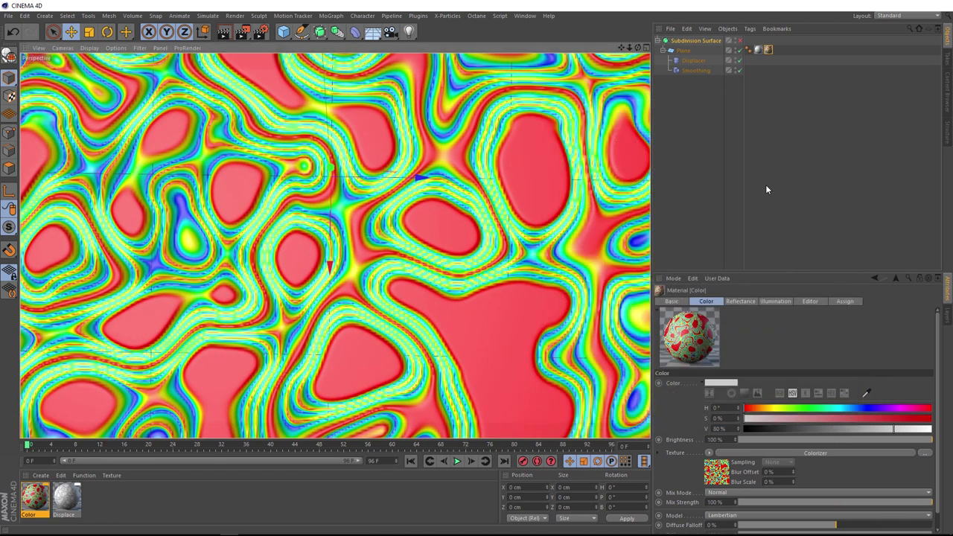
left_click(457, 460)
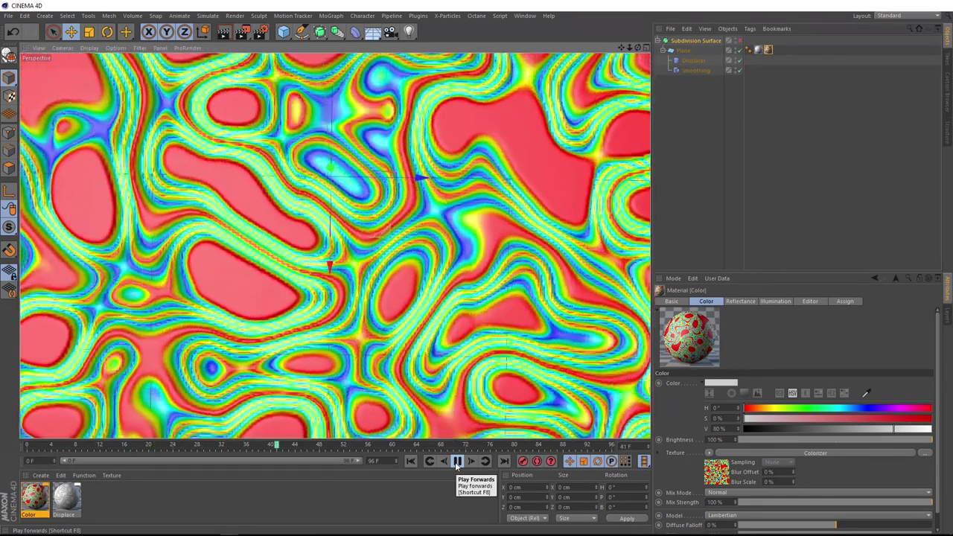
left_click(457, 460)
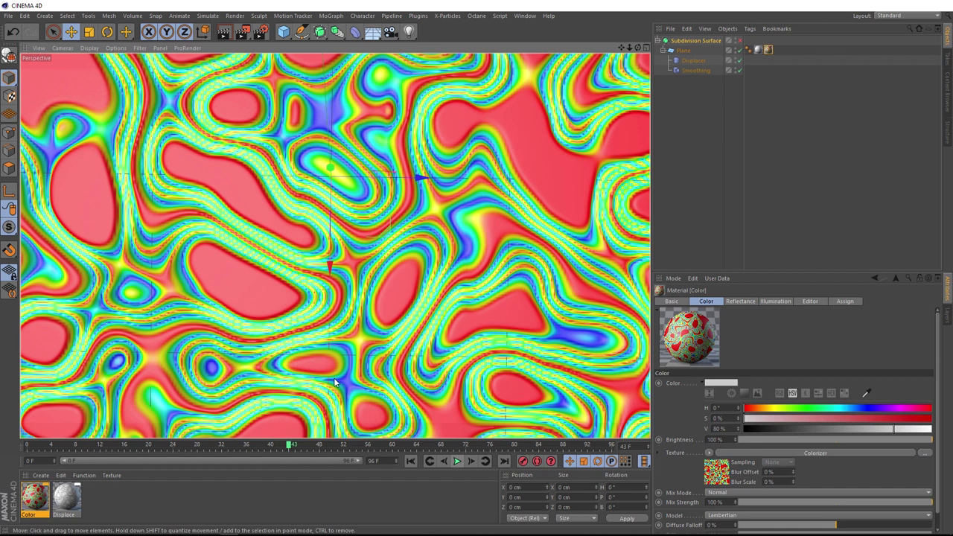
left_click(224, 32)
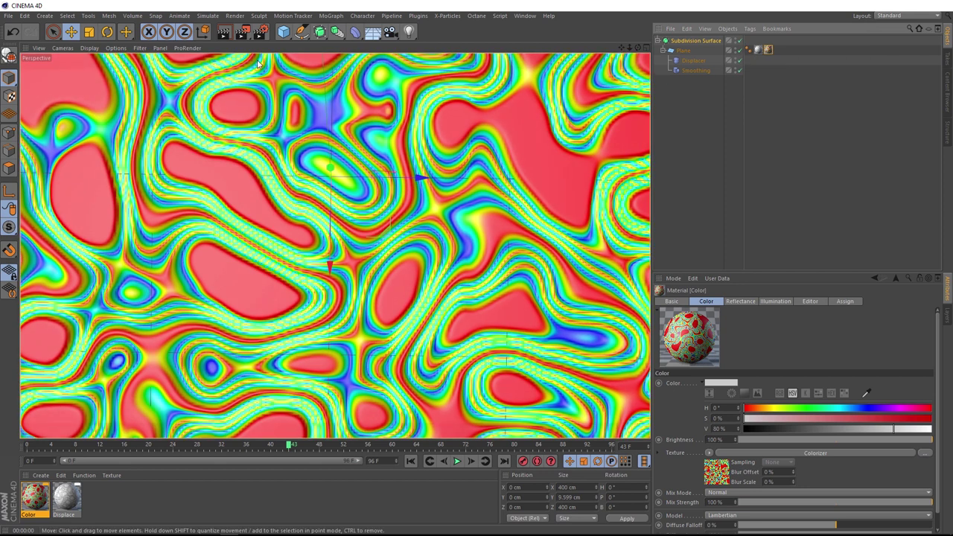
left_click(225, 34)
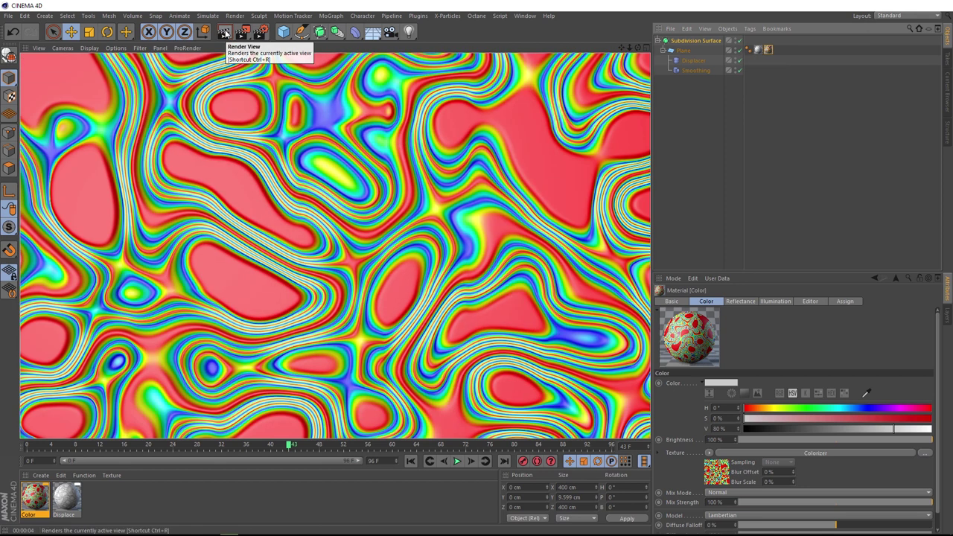